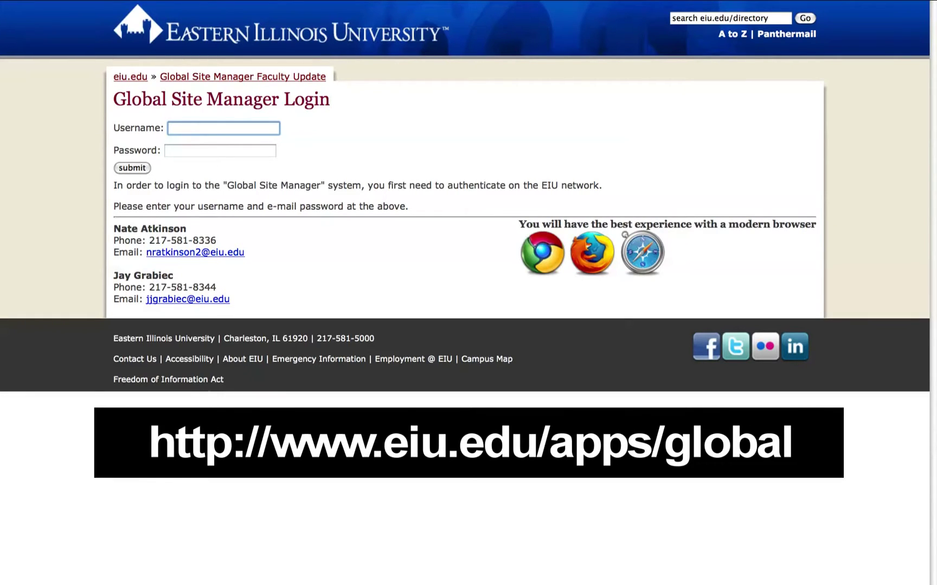
Sign in to EIU Global Site Manager with the saved username and password, then open Machforms.
{"action": "type", "text": "your"}
{"action": "left_click", "coordinate": [187, 139]}
{"action": "key", "text": "Tab"}
{"action": "type", "text": "•••••••••"}
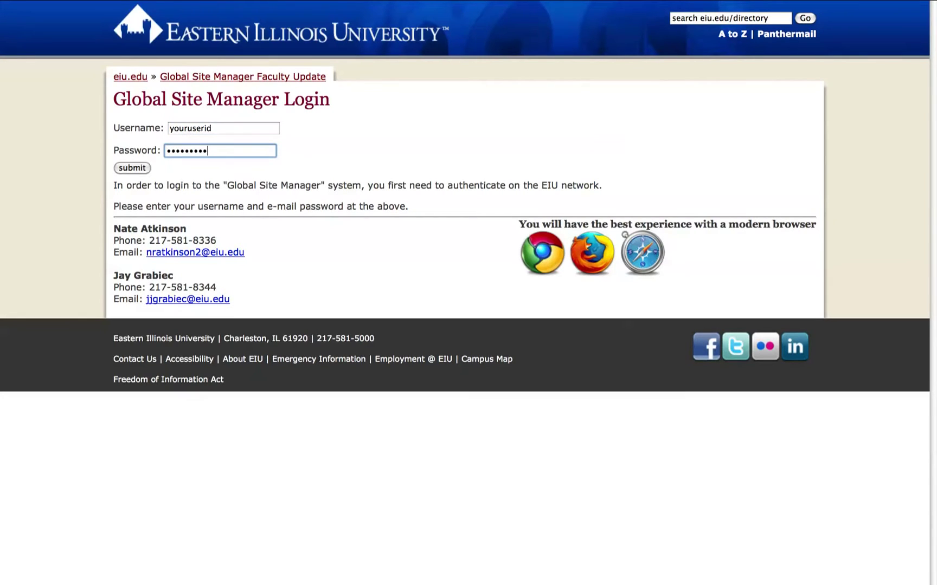
{"action": "left_click", "coordinate": [136, 169]}
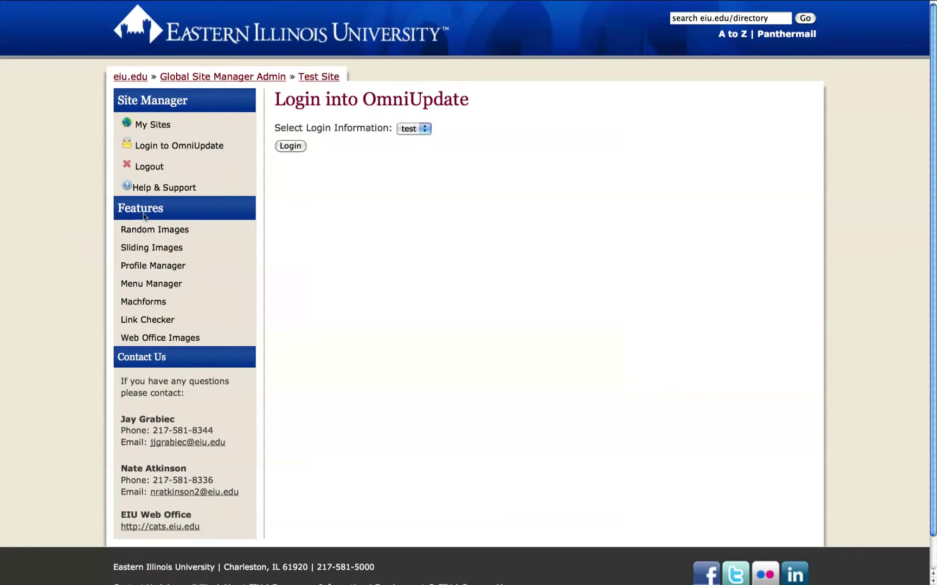
{"action": "left_click", "coordinate": [147, 302]}
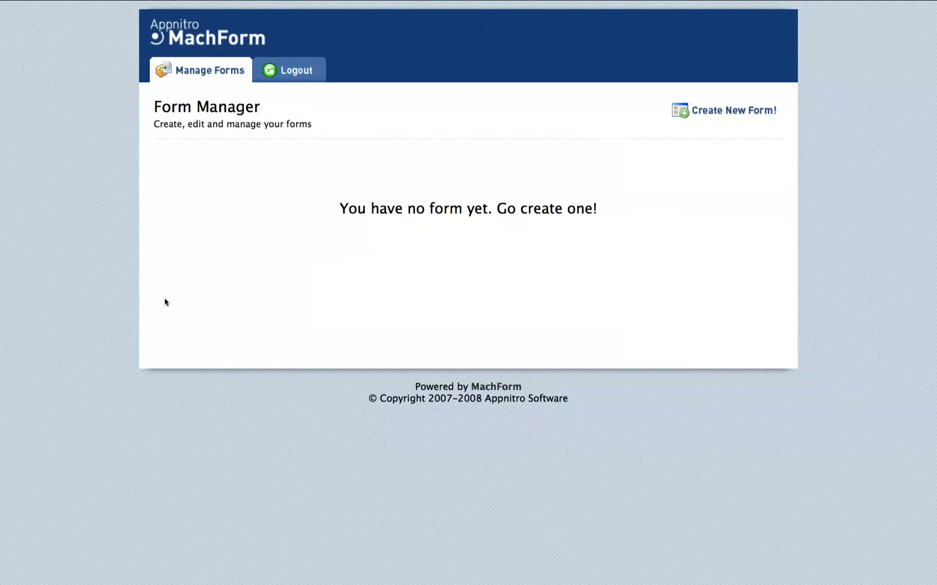
Create a new blank form from the Form Manager.
{"action": "left_click", "coordinate": [703, 112]}
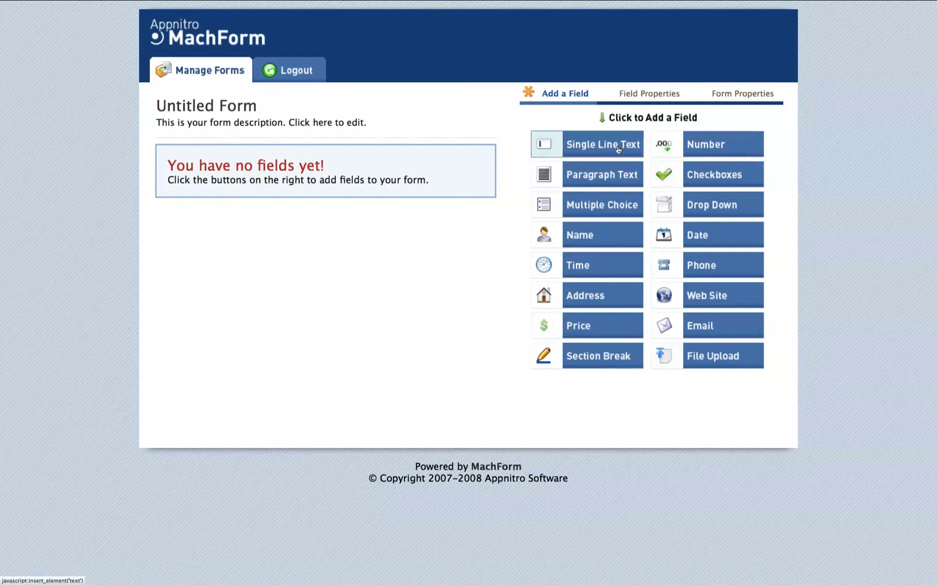
Add Name, Multiple Choice, Email and Phone fields, then move Phone above Email.
{"action": "left_click", "coordinate": [595, 233]}
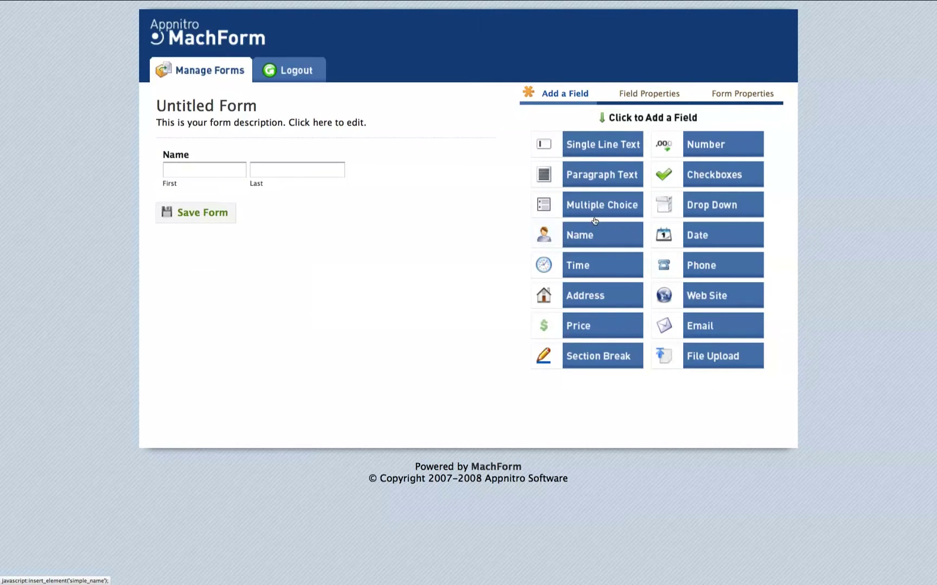
{"action": "left_click", "coordinate": [588, 207]}
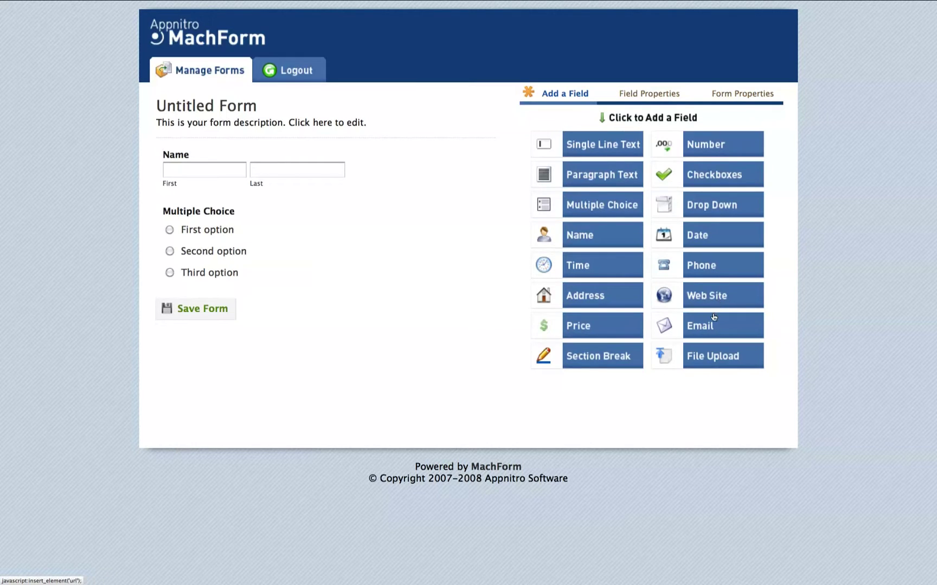
{"action": "left_click", "coordinate": [700, 326]}
{"action": "left_click", "coordinate": [708, 275]}
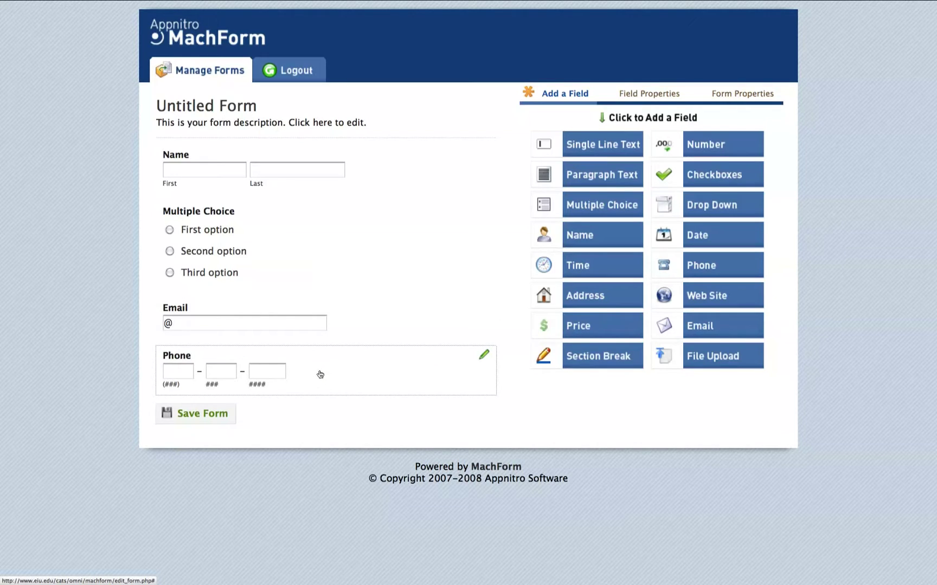
{"action": "left_click_drag", "start_coordinate": [319, 372], "coordinate": [307, 310]}
{"action": "left_click", "coordinate": [308, 310]}
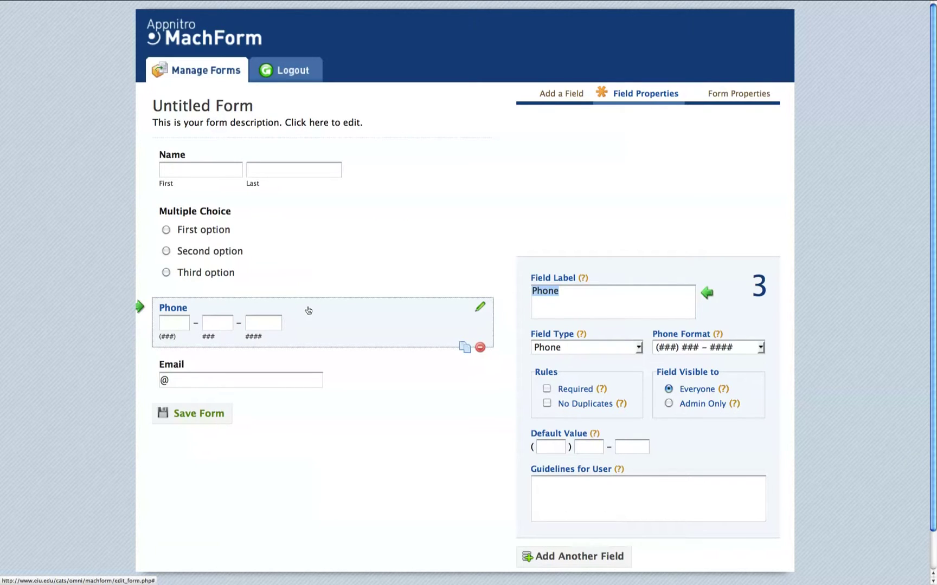
Label the multiple-choice field 'What is your favorite color?' with choices Red, Green and Blue.
{"action": "left_click", "coordinate": [303, 242]}
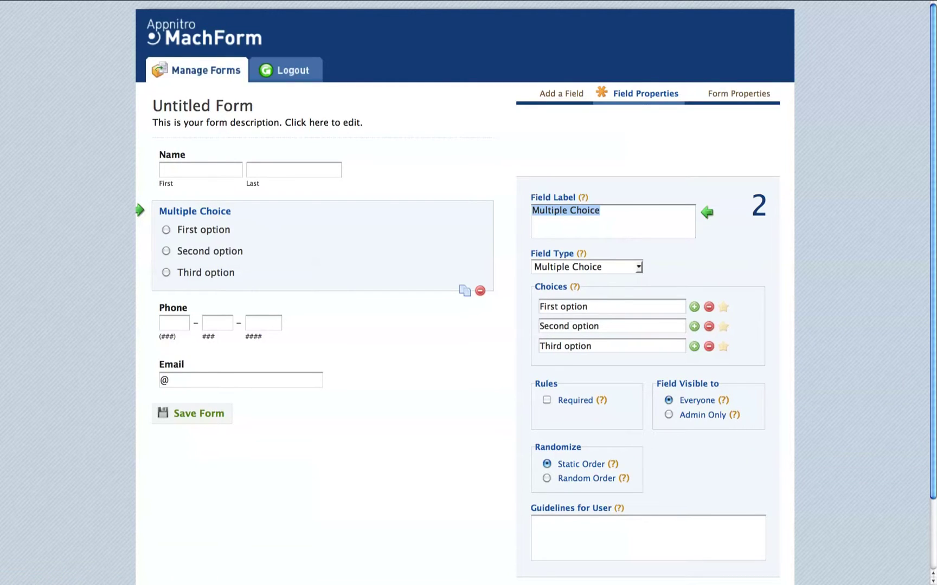
{"action": "type", "text": "What is "}
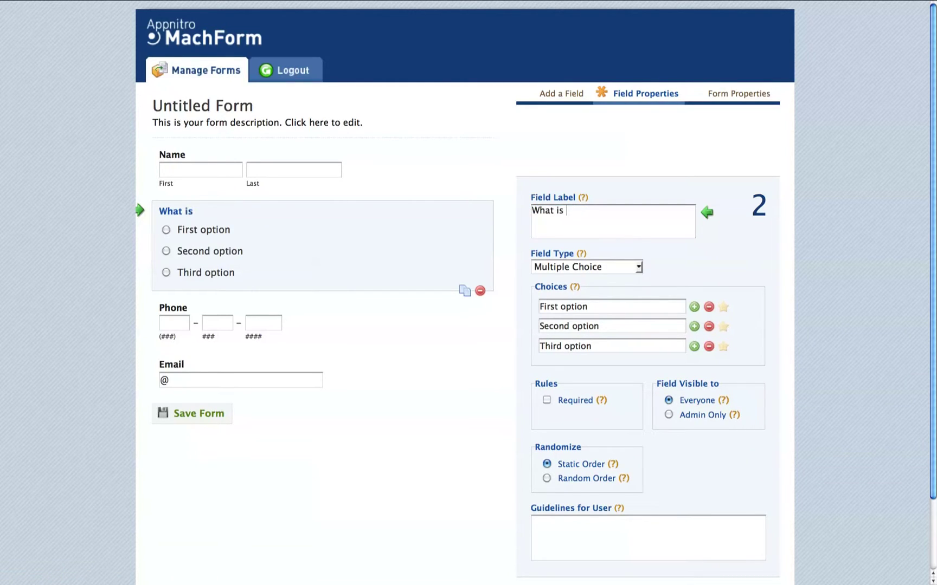
{"action": "type", "text": "you r favo"}
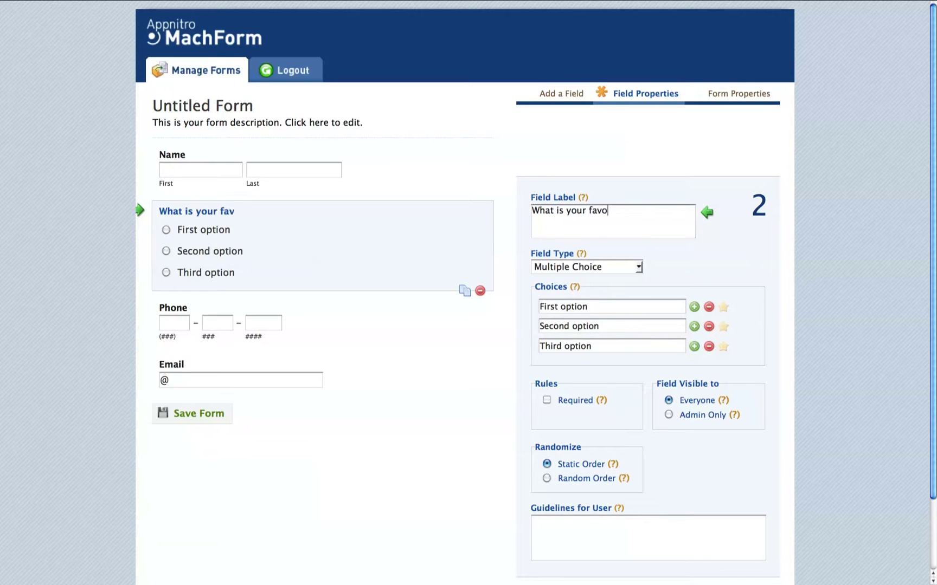
{"action": "type", "text": "rite color?"}
{"action": "triple_click", "coordinate": [578, 305]}
{"action": "key", "text": "BackSpace"}
{"action": "type", "text": "Red"}
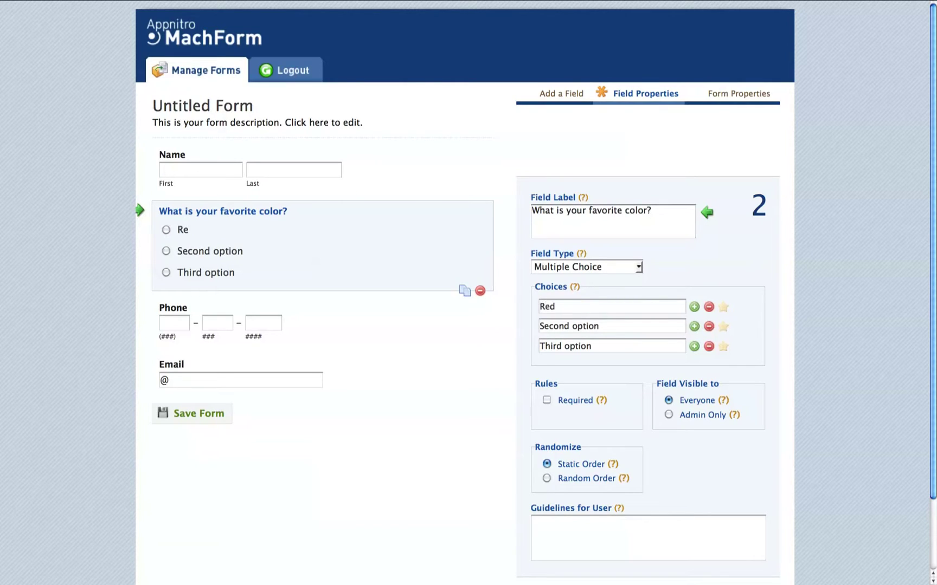
{"action": "key", "text": "Tab"}
{"action": "type", "text": "Green"}
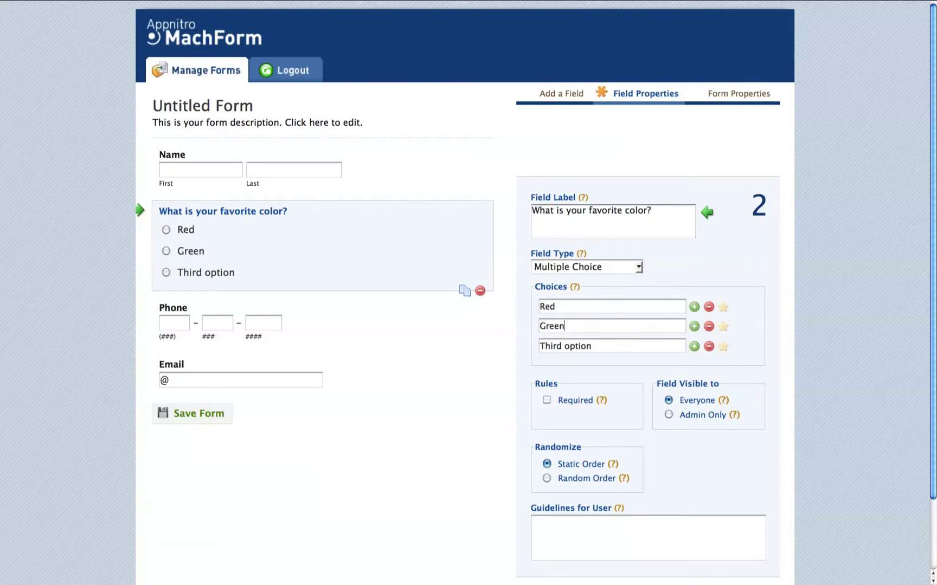
{"action": "key", "text": "Tab"}
{"action": "type", "text": "Blue"}
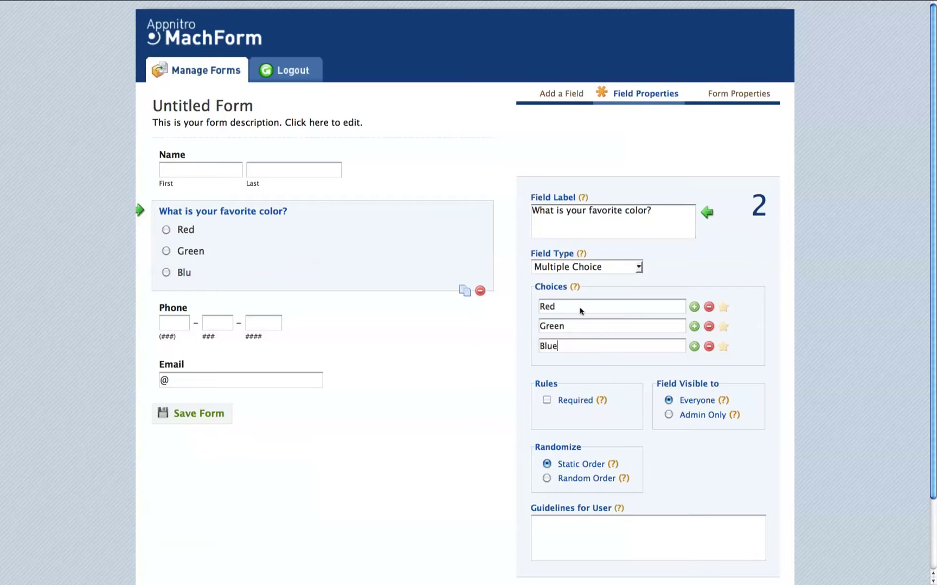
Add a Yellow choice and remove the Green choice.
{"action": "left_click", "coordinate": [694, 346]}
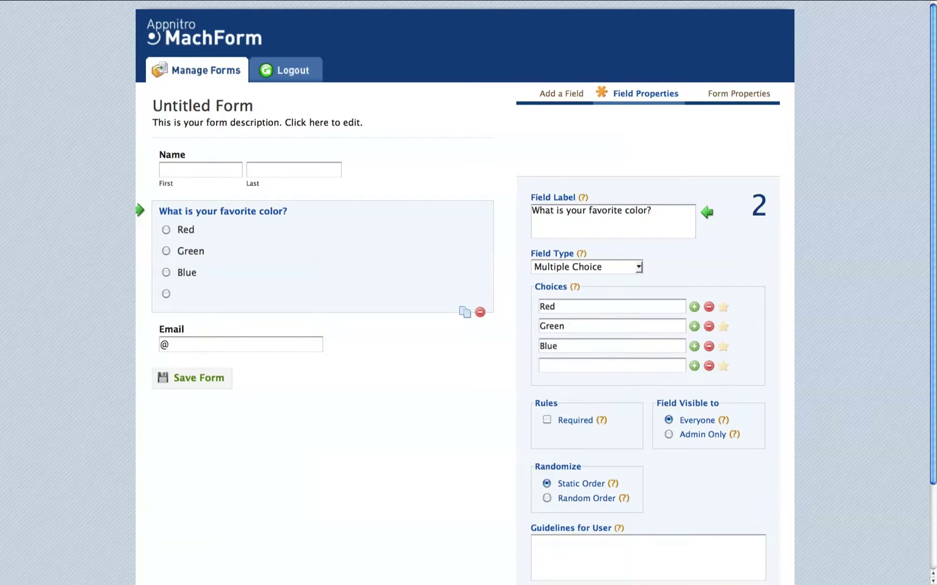
{"action": "type", "text": "Yellow"}
{"action": "left_click", "coordinate": [708, 327]}
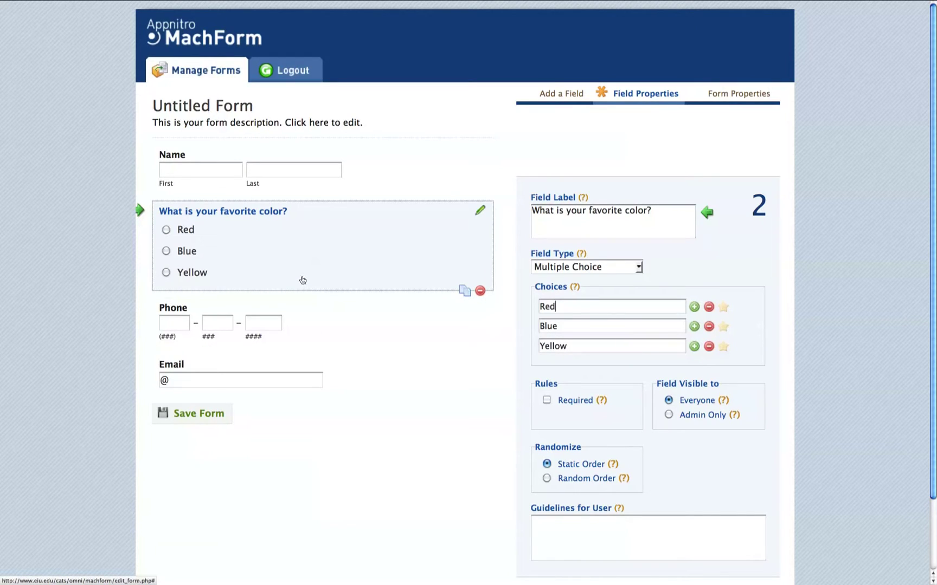
Select the Phone field and delete it from the form.
{"action": "left_click", "coordinate": [314, 319]}
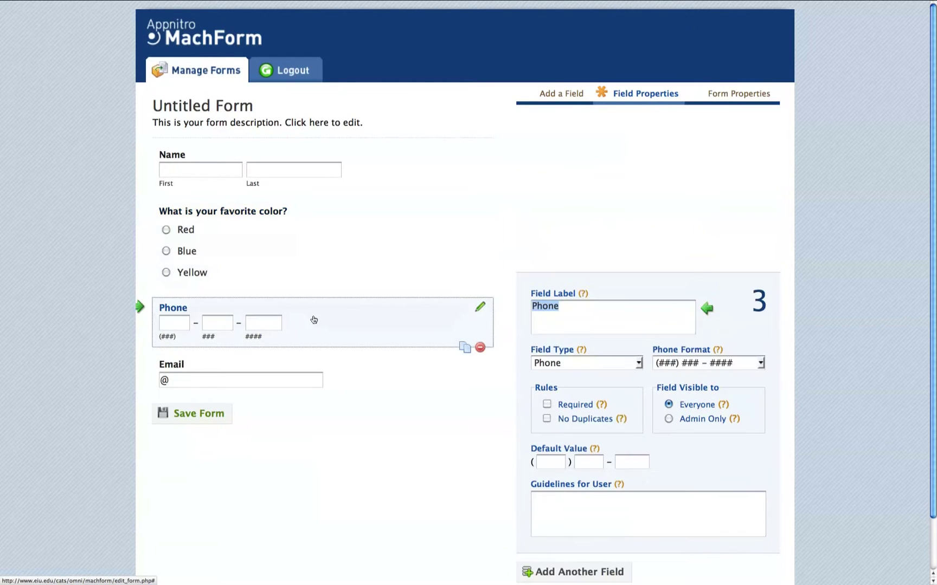
{"action": "left_click", "coordinate": [481, 348]}
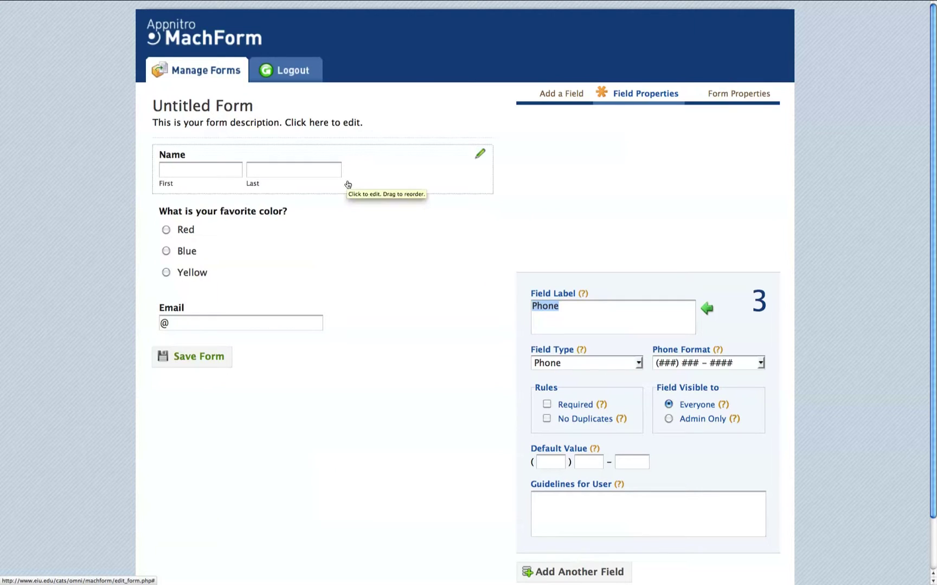
Title the form 'Test Form' with the description 'Details' and save it.
{"action": "left_click", "coordinate": [740, 96]}
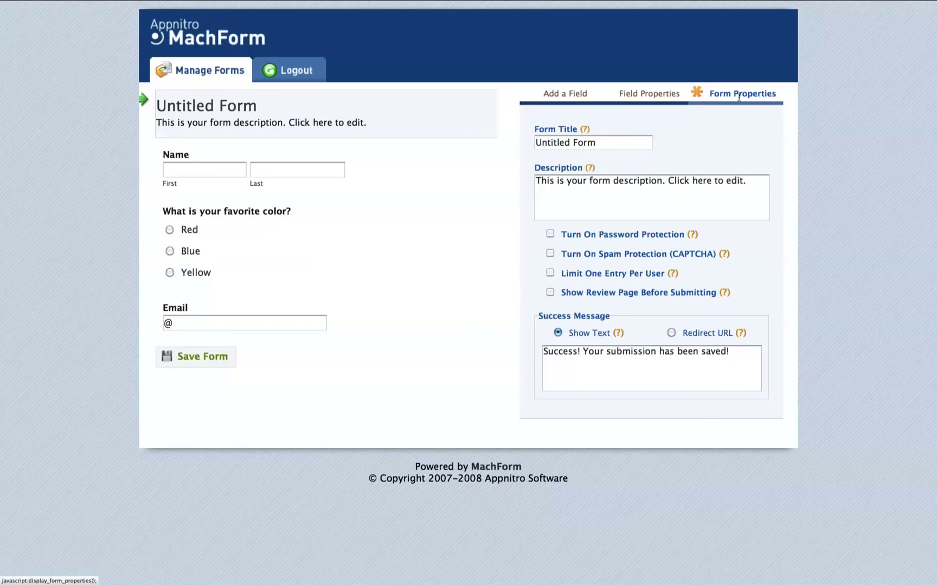
{"action": "left_click", "coordinate": [633, 136]}
{"action": "key", "text": "super+a"}
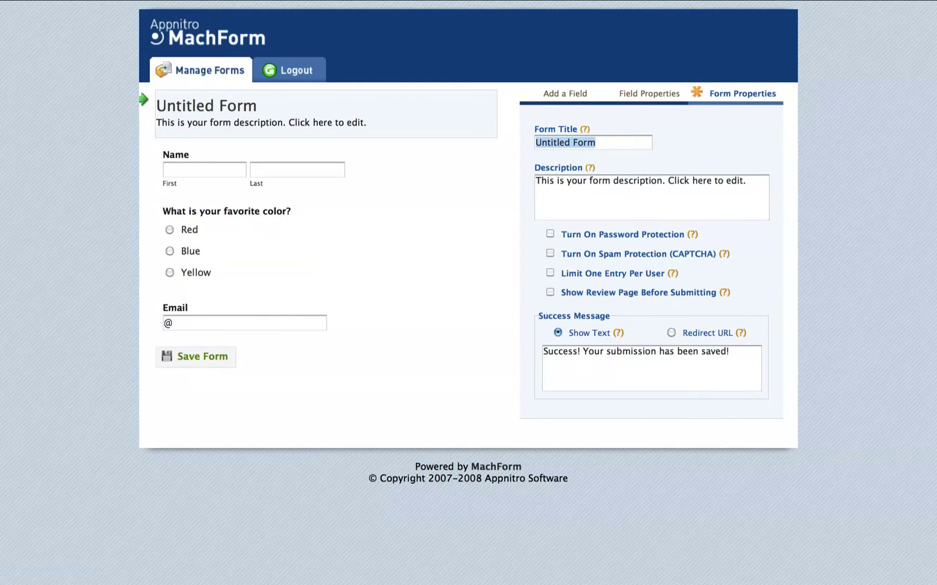
{"action": "type", "text": "Test Form"}
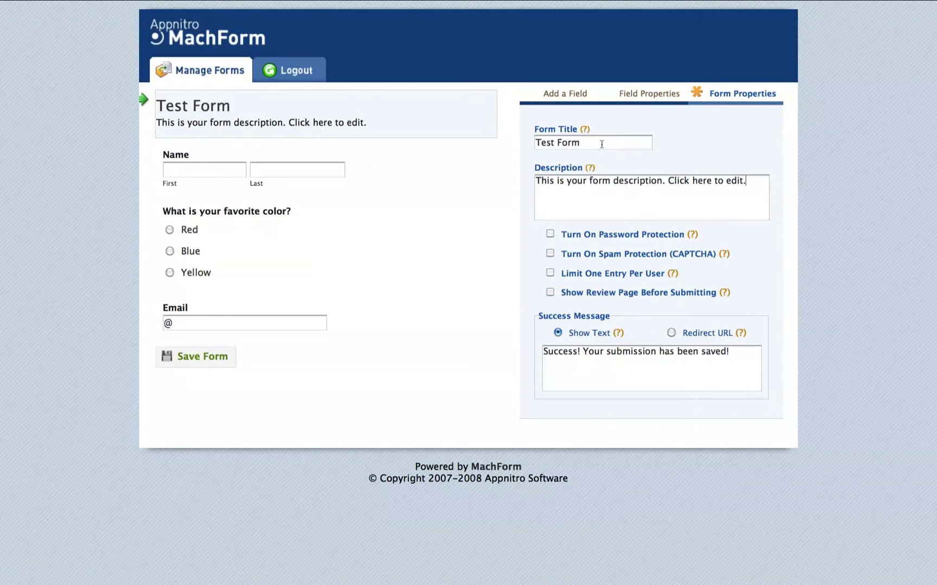
{"action": "key", "text": "Tab"}
{"action": "double_click", "coordinate": [629, 181]}
{"action": "key", "text": "ctrl+a"}
{"action": "type", "text": "Details"}
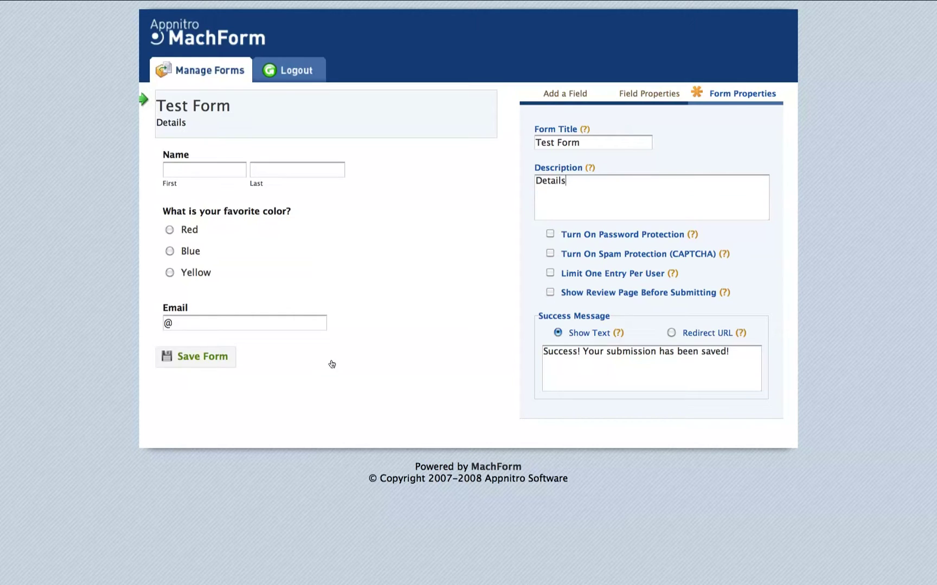
{"action": "left_click", "coordinate": [180, 358]}
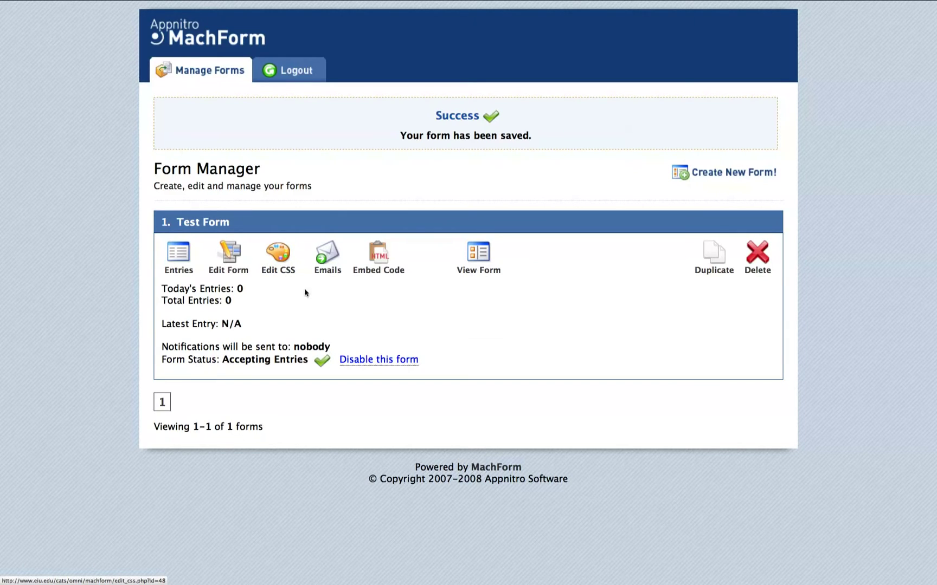
{"action": "left_click", "coordinate": [327, 255]}
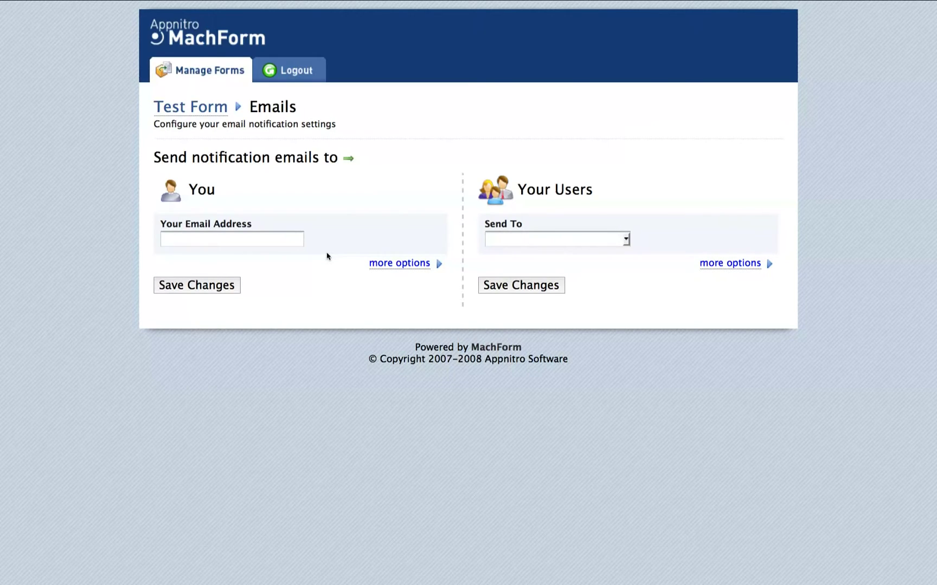
Send user notifications to the Email field and save the notification settings.
{"action": "left_click", "coordinate": [626, 240]}
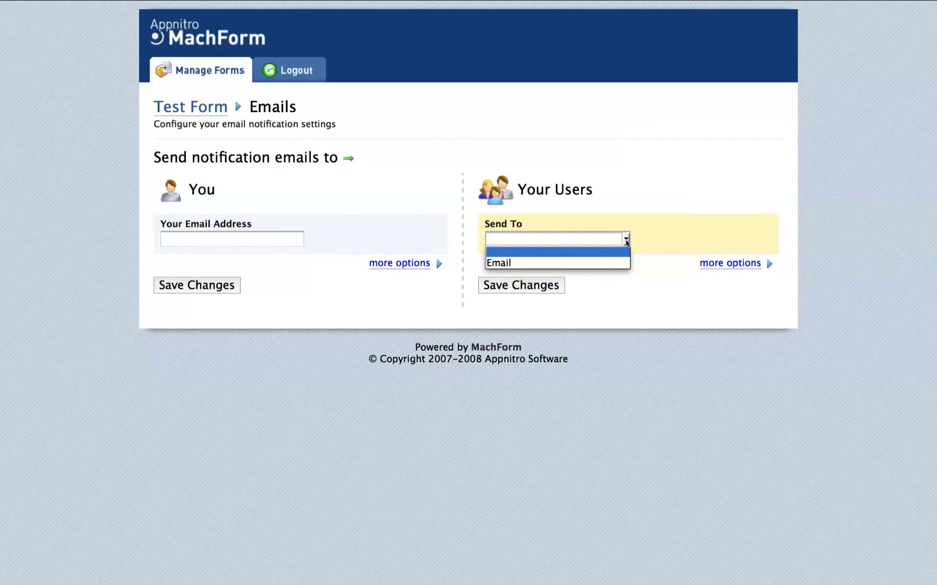
{"action": "left_click", "coordinate": [571, 263]}
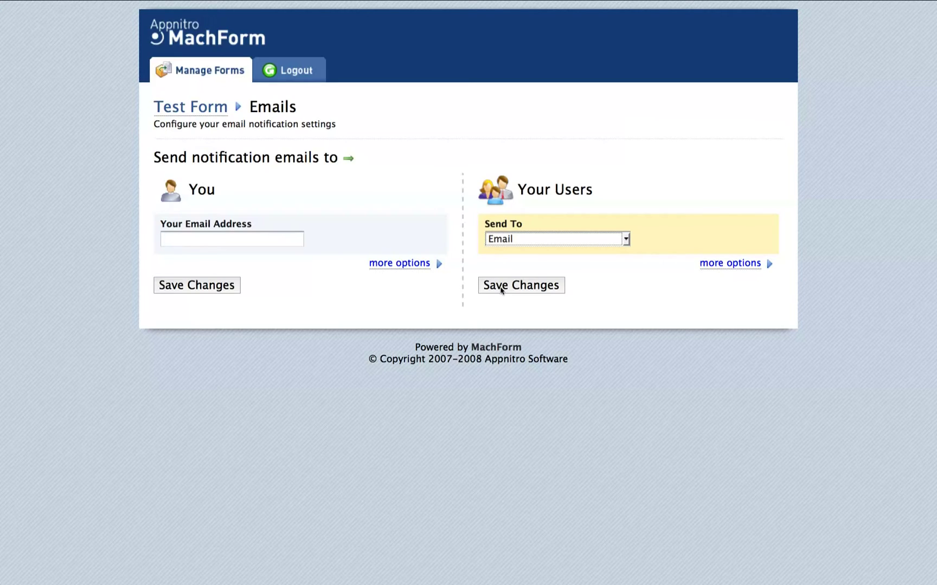
{"action": "left_click", "coordinate": [500, 290]}
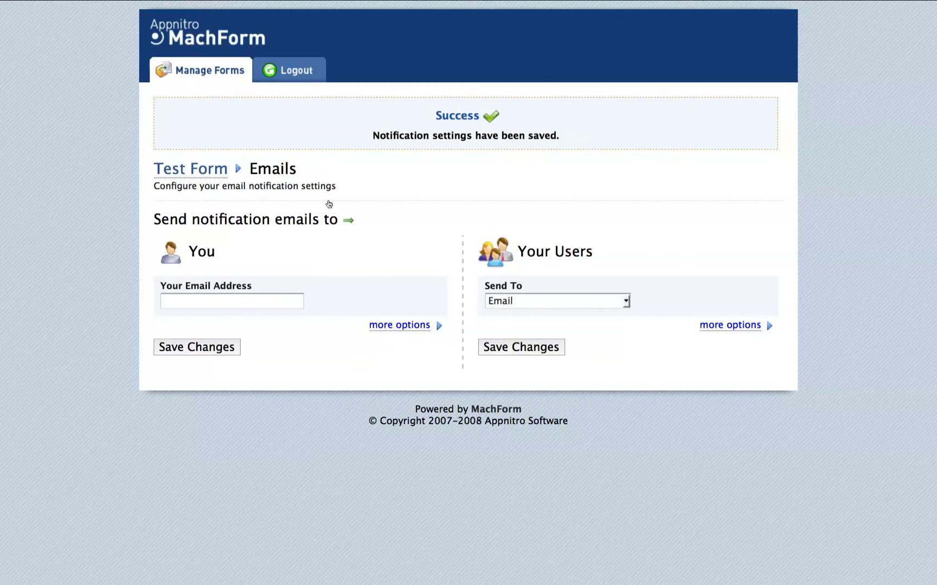
Copy Test Form's Advanced Form Code (PHP embed code) from the Manage Forms list.
{"action": "left_click", "coordinate": [204, 75]}
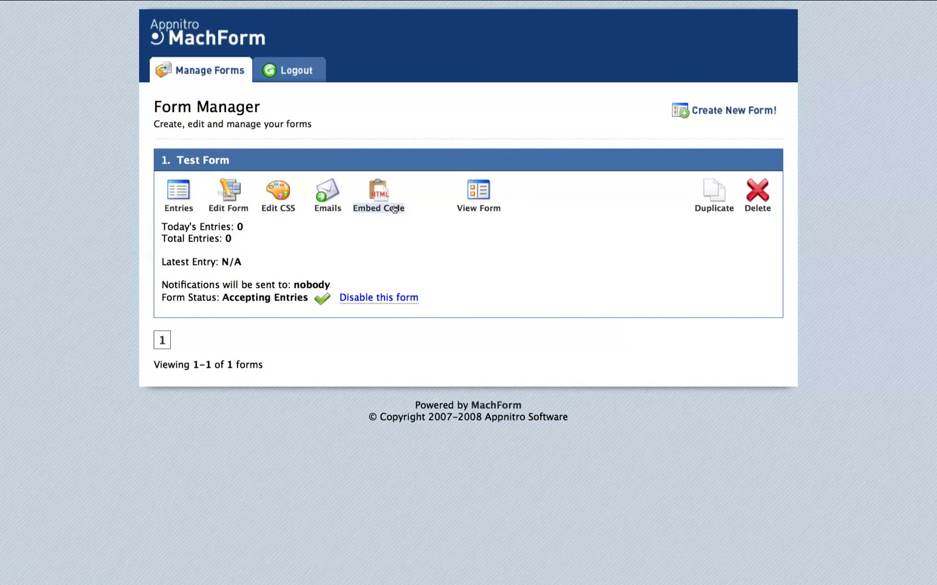
{"action": "left_click", "coordinate": [380, 196]}
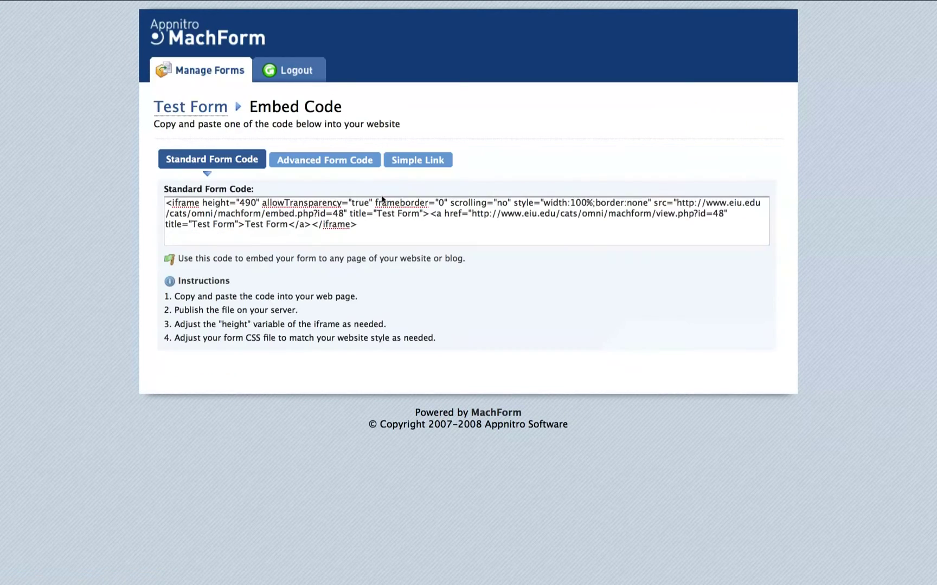
{"action": "left_click", "coordinate": [301, 162]}
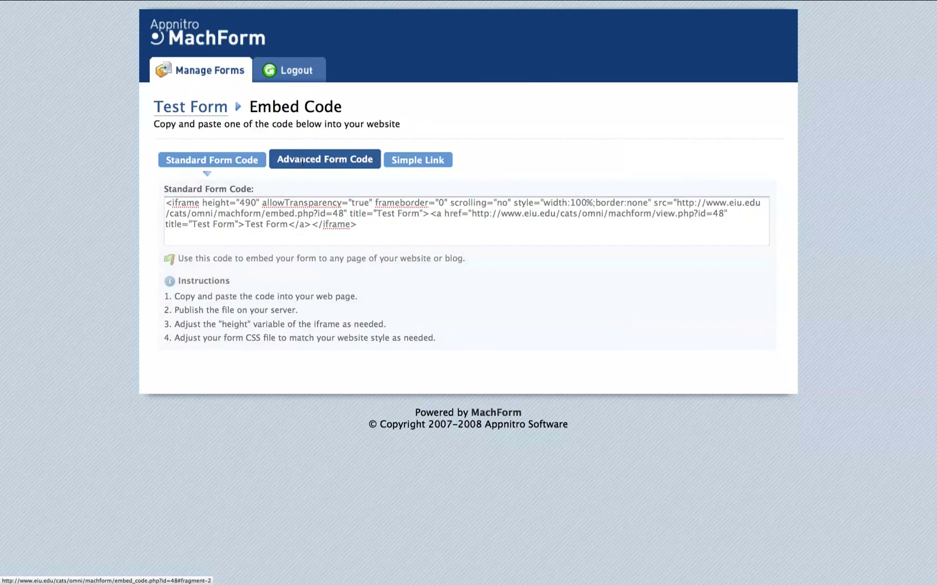
{"action": "left_click", "coordinate": [282, 222]}
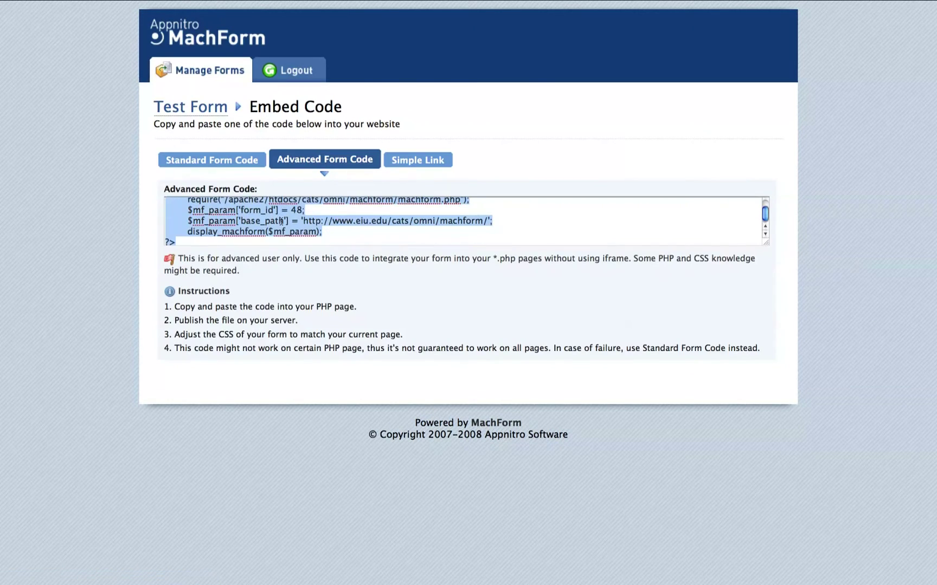
{"action": "right_click", "coordinate": [282, 221]}
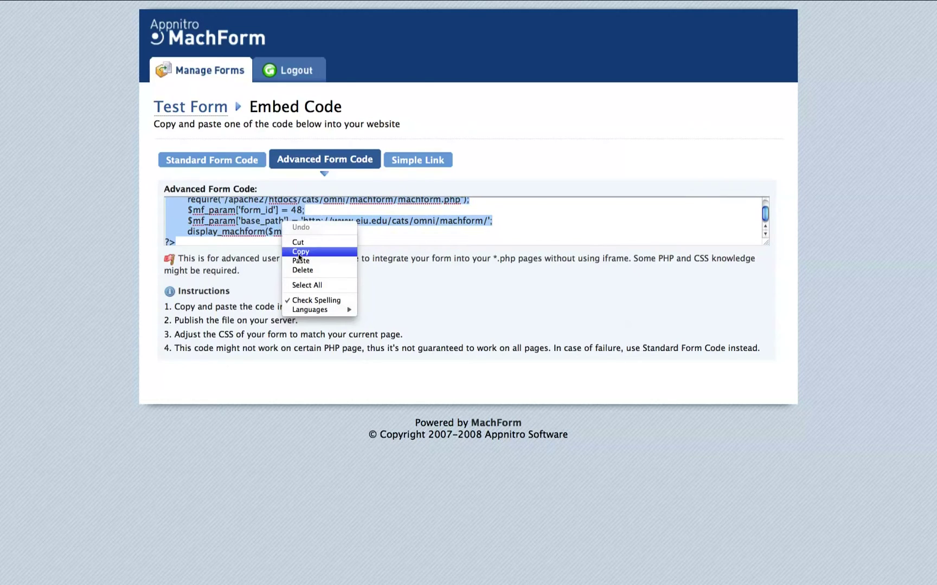
{"action": "left_click", "coordinate": [298, 252]}
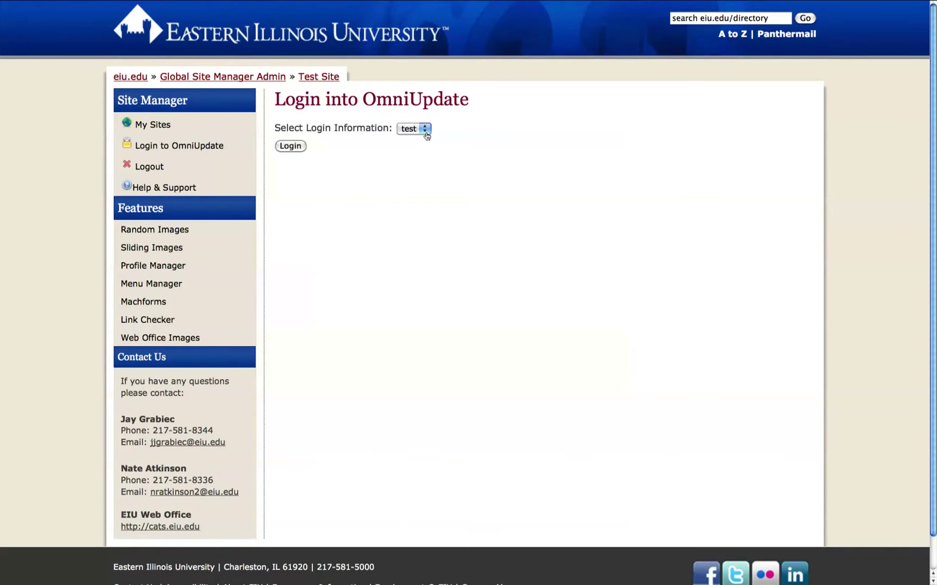
Log into OU Campus with the chosen login profile and select TestSite.
{"action": "left_click", "coordinate": [425, 131]}
{"action": "left_click", "coordinate": [419, 142]}
{"action": "left_click", "coordinate": [290, 146]}
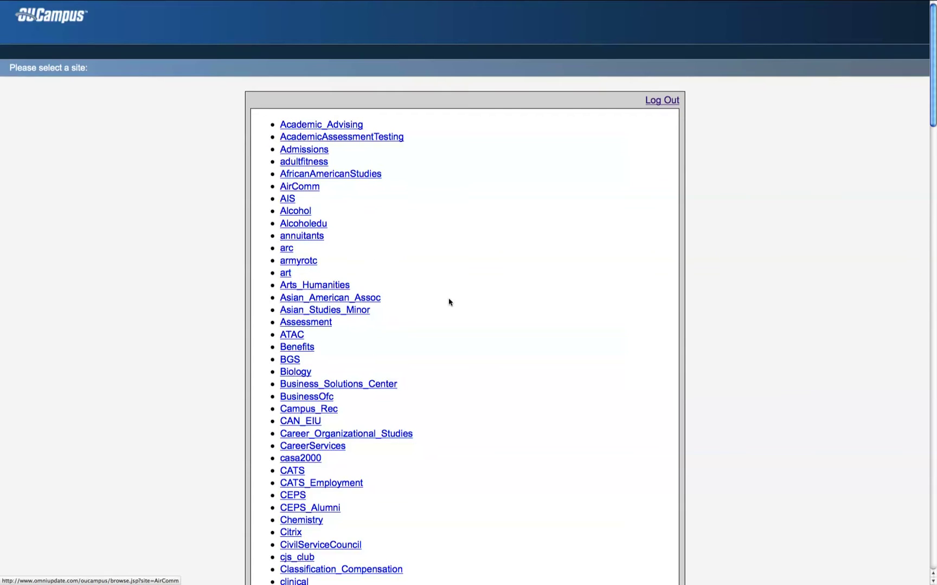
{"action": "scroll", "coordinate": [449, 302], "scroll_direction": "down", "scroll_amount": 20}
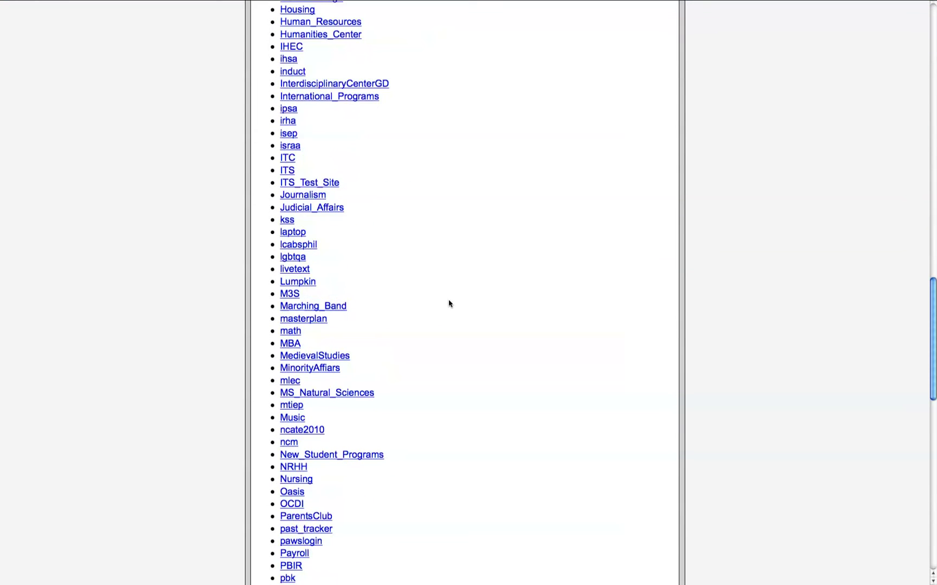
{"action": "scroll", "coordinate": [449, 303], "scroll_direction": "down", "scroll_amount": 20}
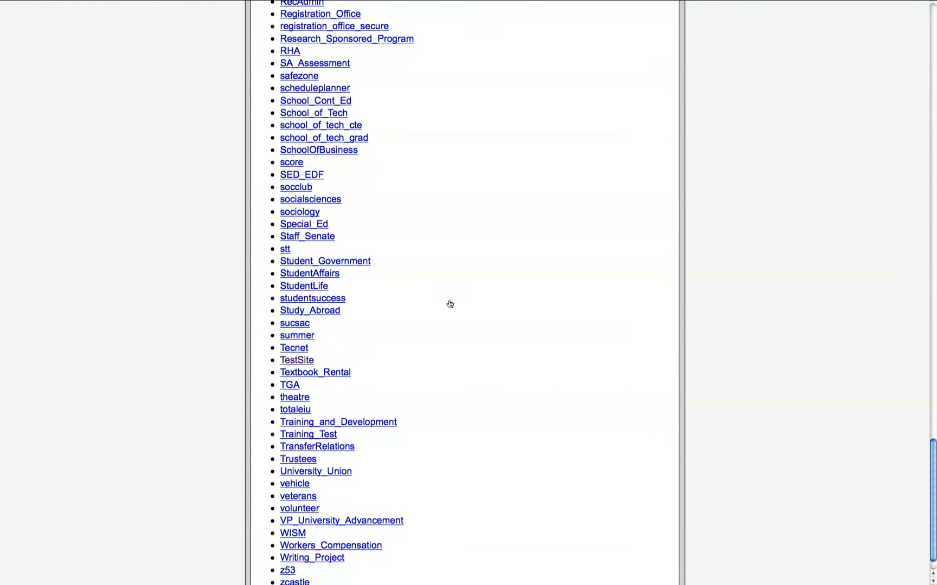
{"action": "left_click", "coordinate": [296, 362]}
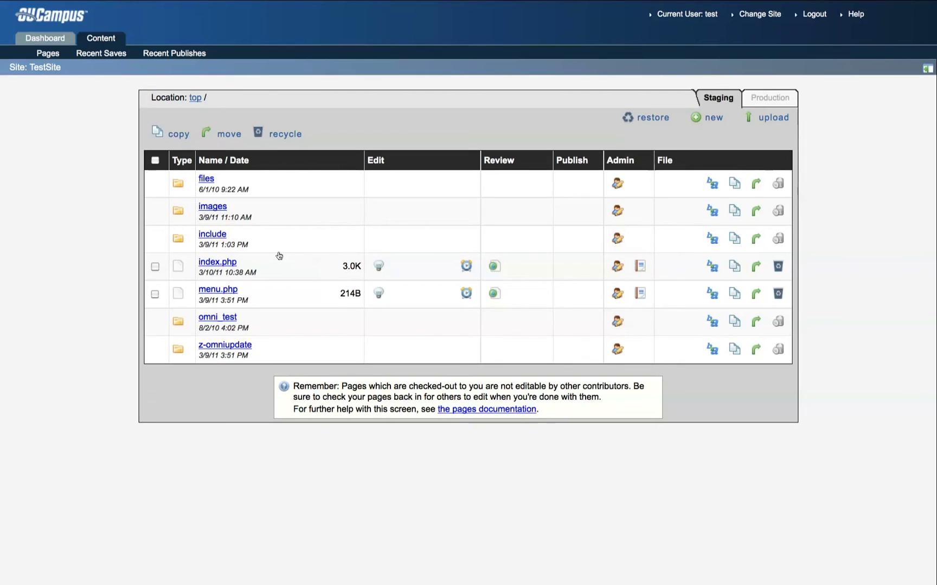
Start a new TestSite page using the 2 Column Standard Page template.
{"action": "left_click", "coordinate": [709, 120]}
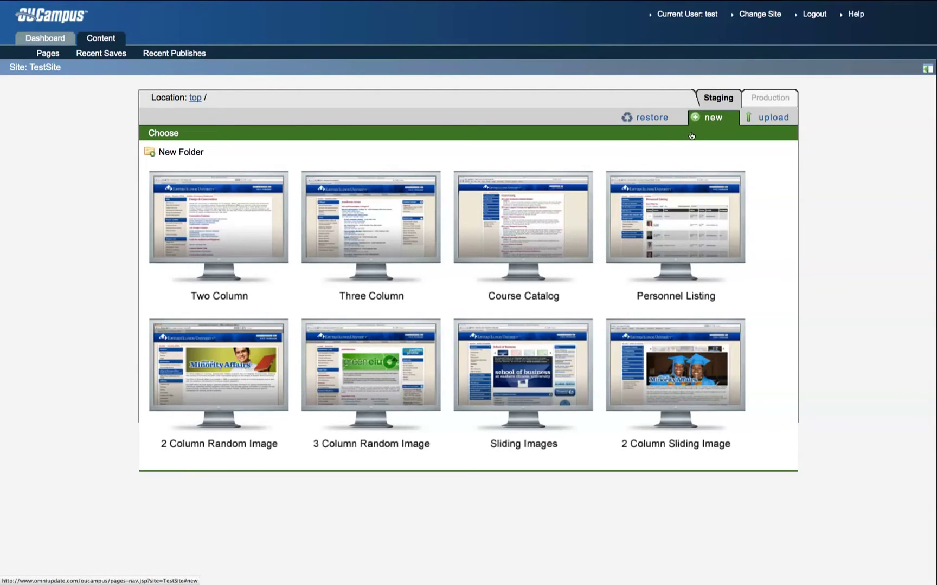
{"action": "left_click", "coordinate": [237, 228]}
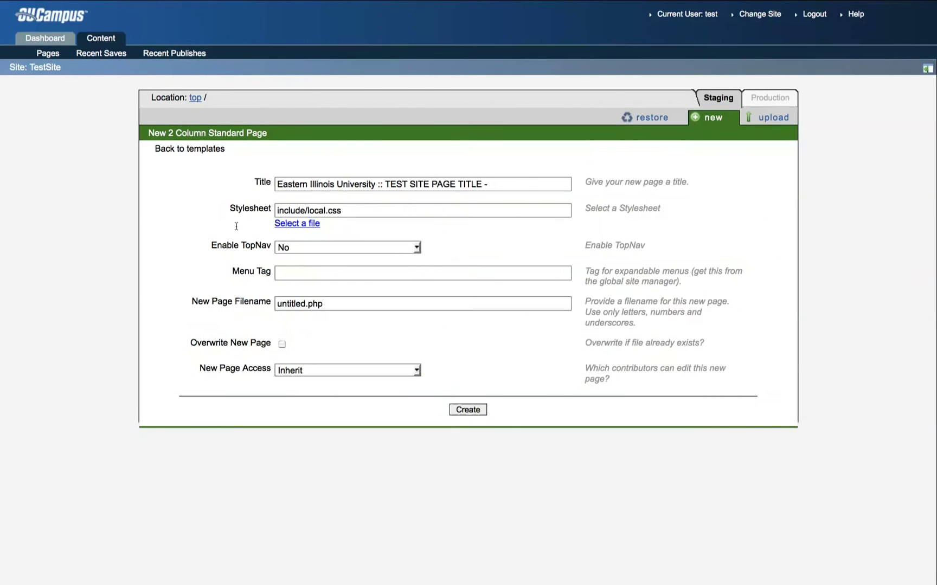
Create the new page form.php with the title 'Sample Form'.
{"action": "triple_click", "coordinate": [351, 183]}
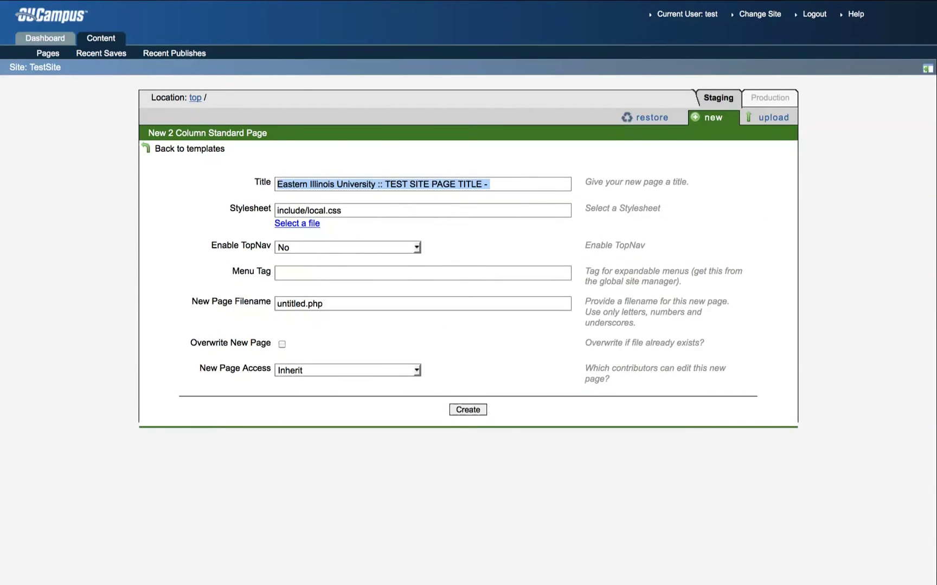
{"action": "type", "text": "Sample Form"}
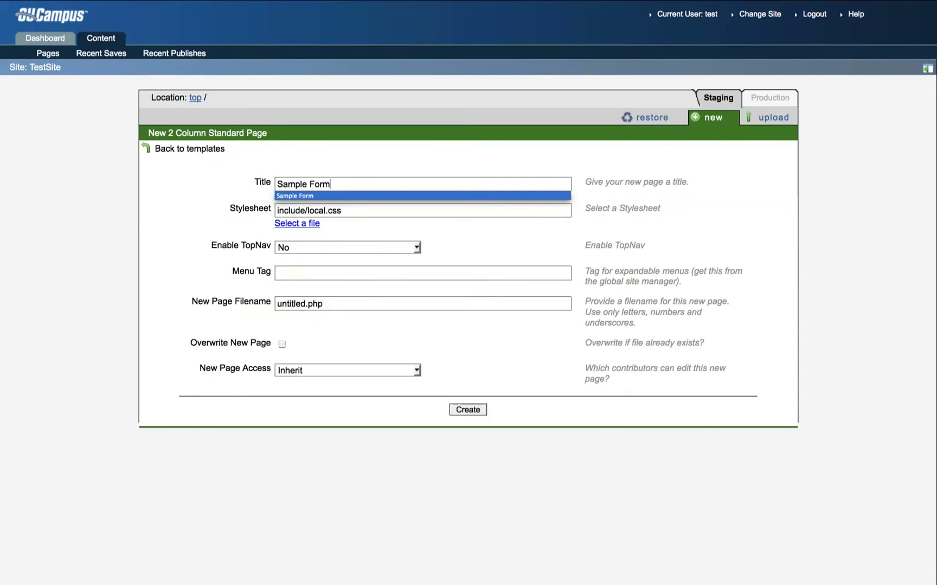
{"action": "left_click_drag", "start_coordinate": [305, 304], "coordinate": [272, 305]}
{"action": "type", "text": "form"}
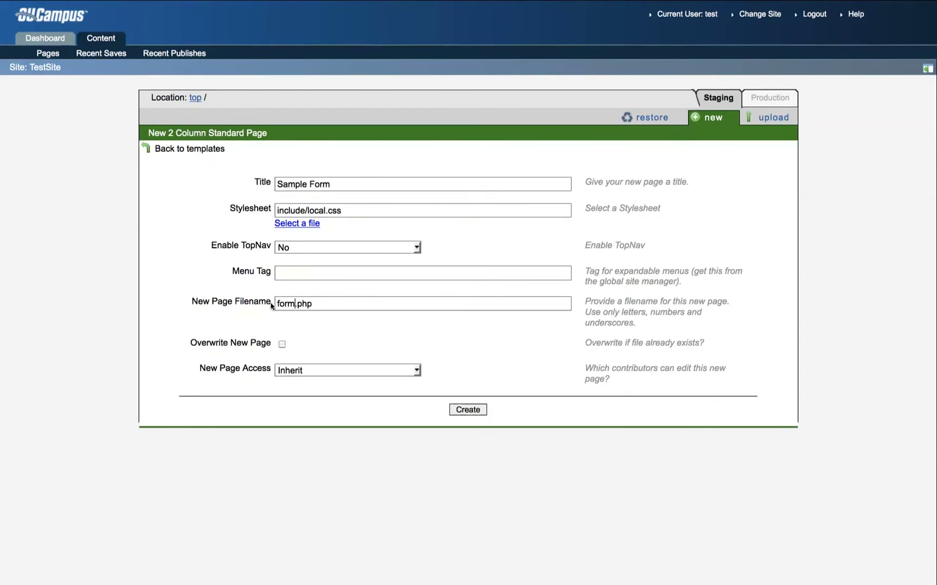
{"action": "left_click", "coordinate": [479, 412]}
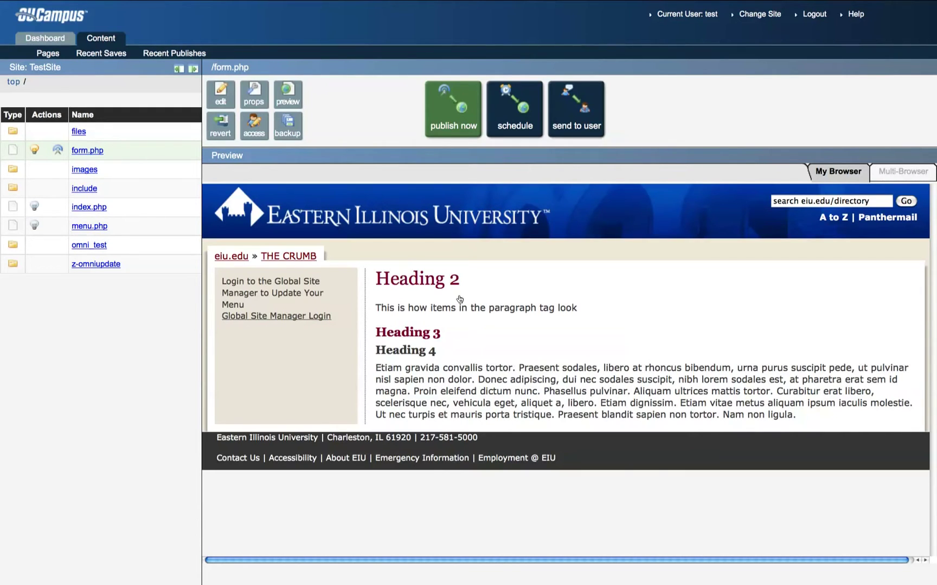
Open form.php's main content in the editor and switch to its HTML source view.
{"action": "left_click", "coordinate": [220, 101]}
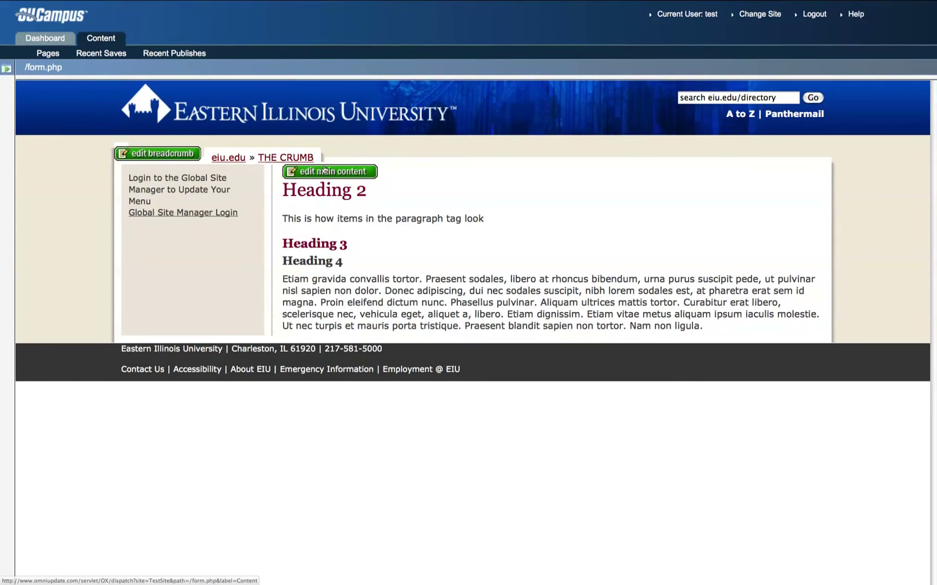
{"action": "left_click", "coordinate": [326, 172]}
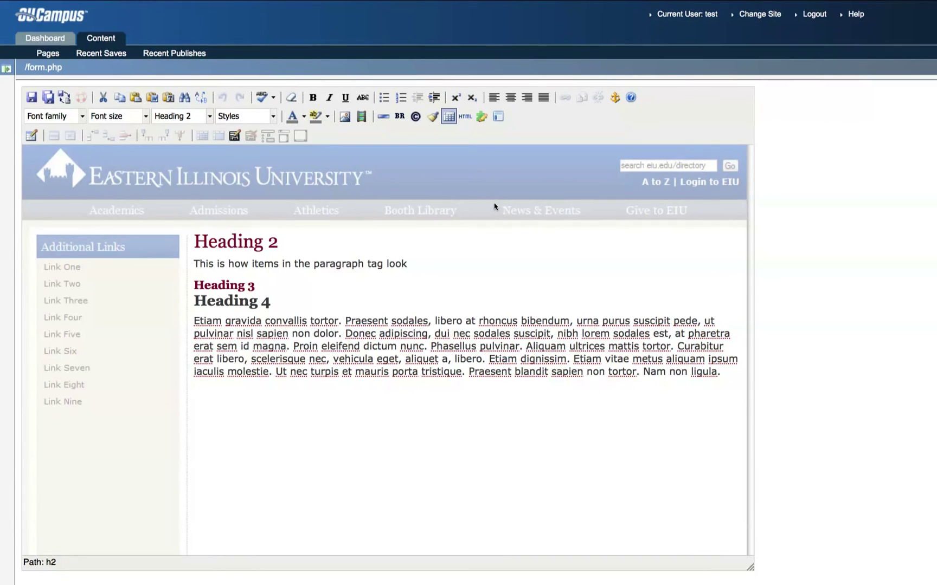
{"action": "left_click", "coordinate": [466, 120]}
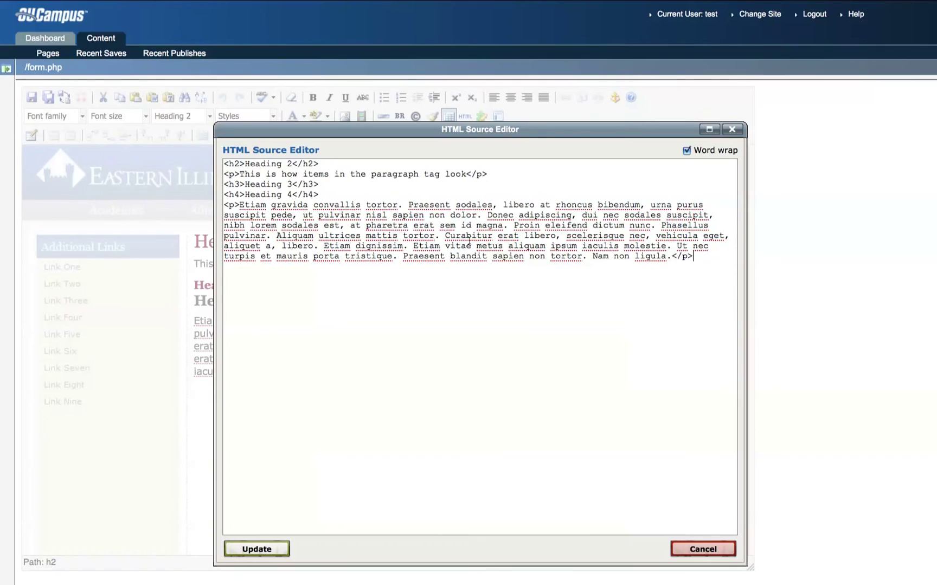
Replace all of the page's HTML source with the pasted MachForm embed code and apply it.
{"action": "key", "text": "super+a"}
{"action": "key", "text": "BackSpace"}
{"action": "right_click", "coordinate": [458, 230]}
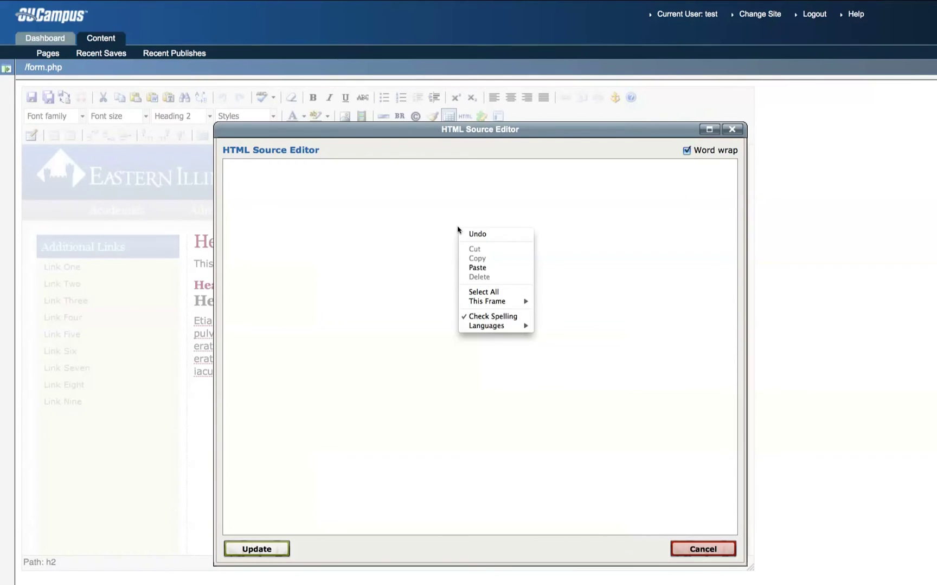
{"action": "left_click", "coordinate": [476, 268]}
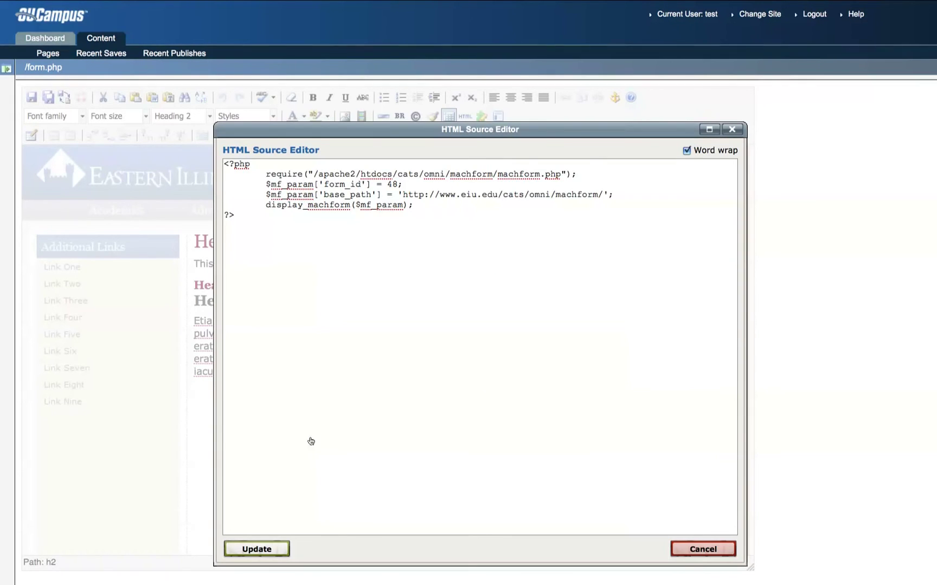
{"action": "left_click", "coordinate": [257, 549]}
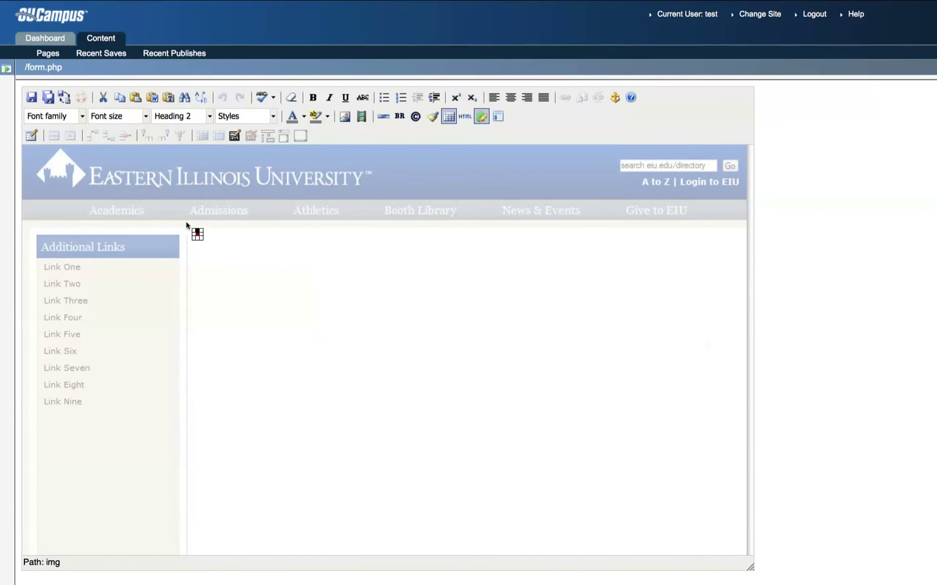
Save form.php and publish it with the version description 'Added form'.
{"action": "left_click", "coordinate": [32, 99]}
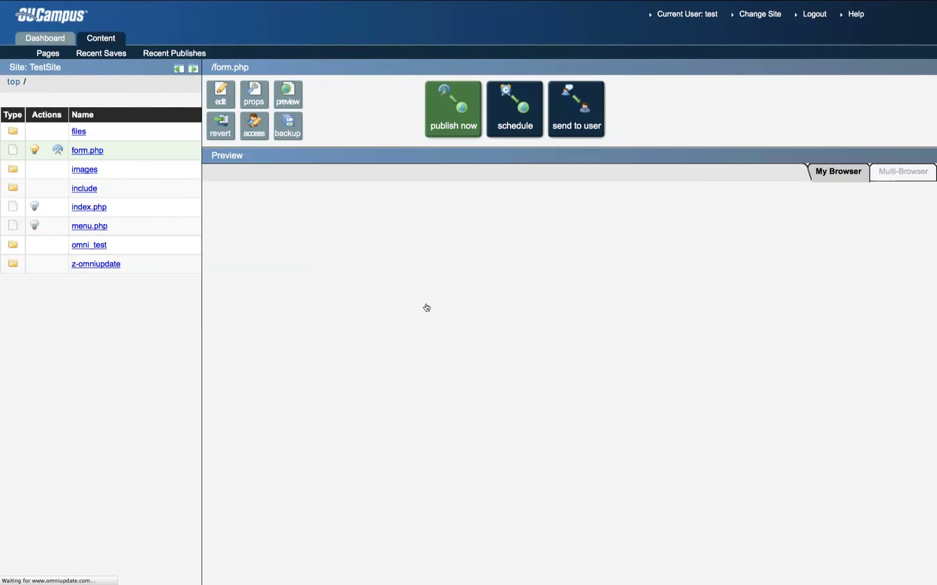
{"action": "left_click", "coordinate": [450, 117]}
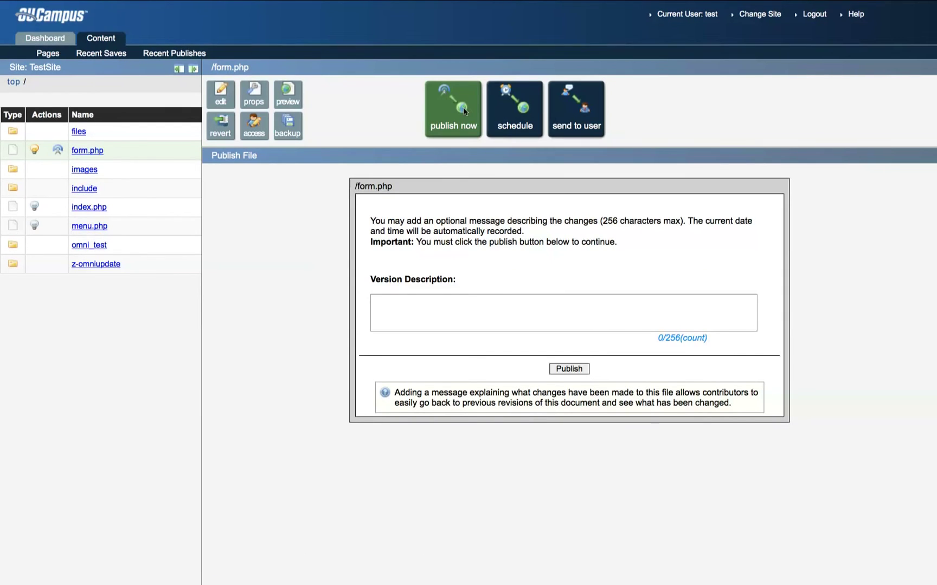
{"action": "left_click", "coordinate": [481, 312]}
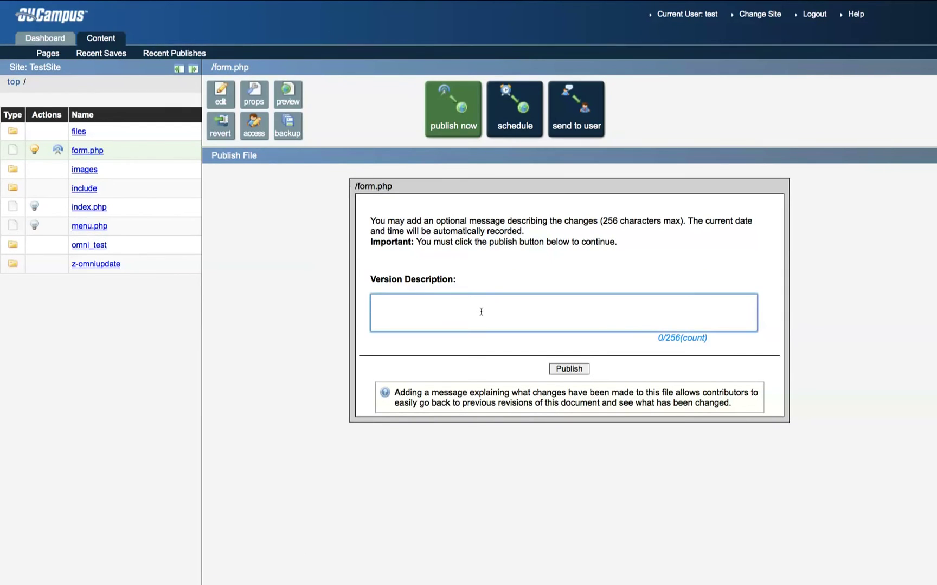
{"action": "type", "text": "Added form"}
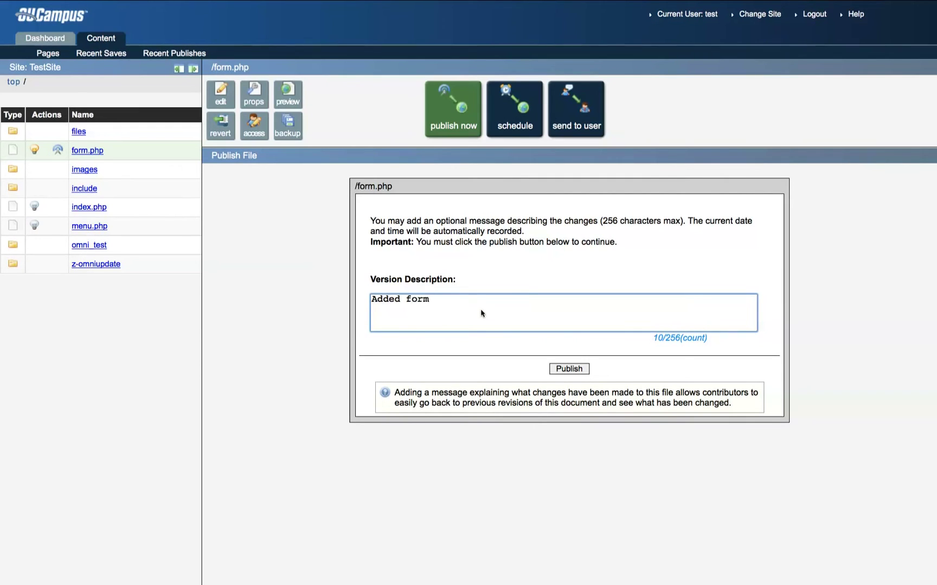
{"action": "left_click", "coordinate": [576, 371]}
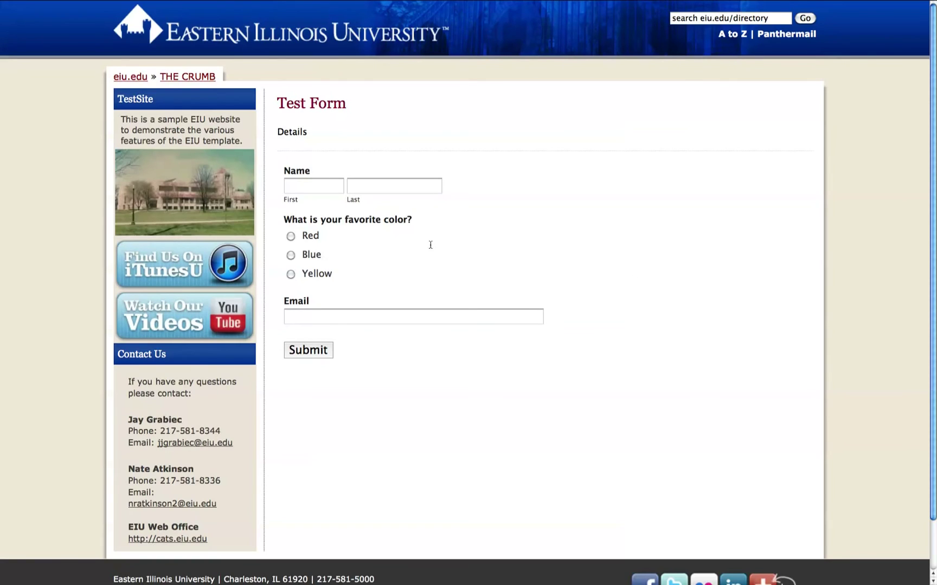
Enter 'Test' as the first name and the suggested last name.
{"action": "left_click", "coordinate": [313, 186]}
{"action": "type", "text": "Test"}
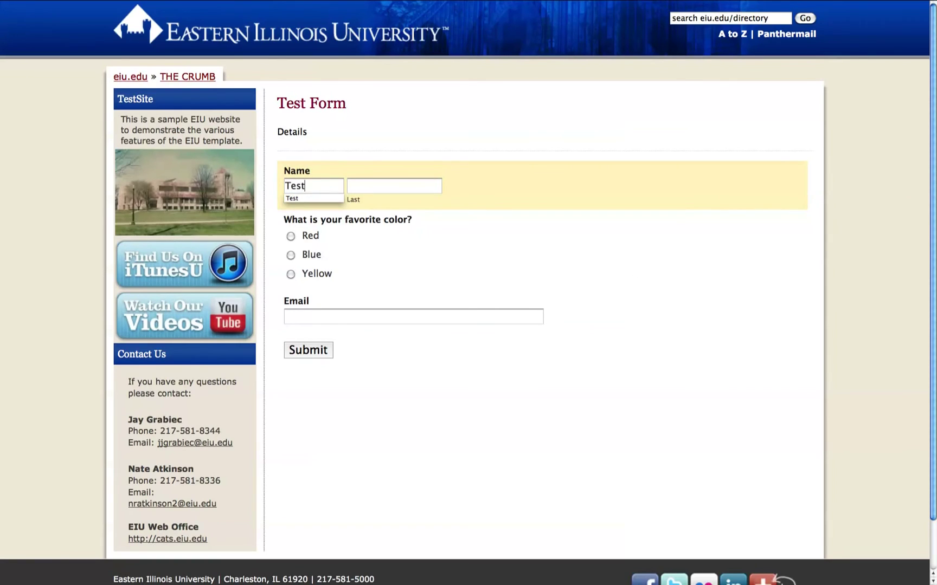
{"action": "key", "text": "Tab"}
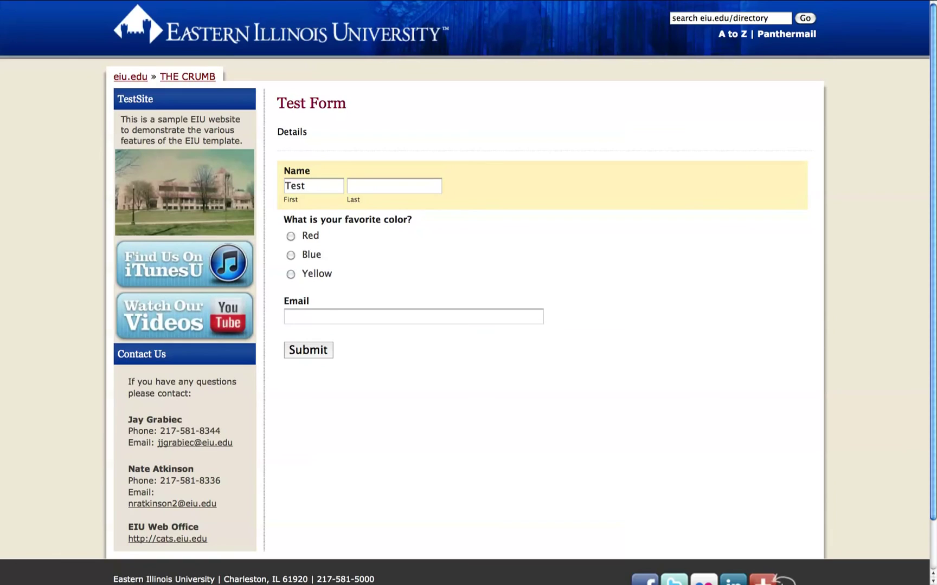
{"action": "type", "text": "Test"}
{"action": "key", "text": "Down"}
{"action": "key", "text": "Return"}
Keep the colour Red, fill in the suggested test e-mail address, and submit.
{"action": "key", "text": "Tab"}
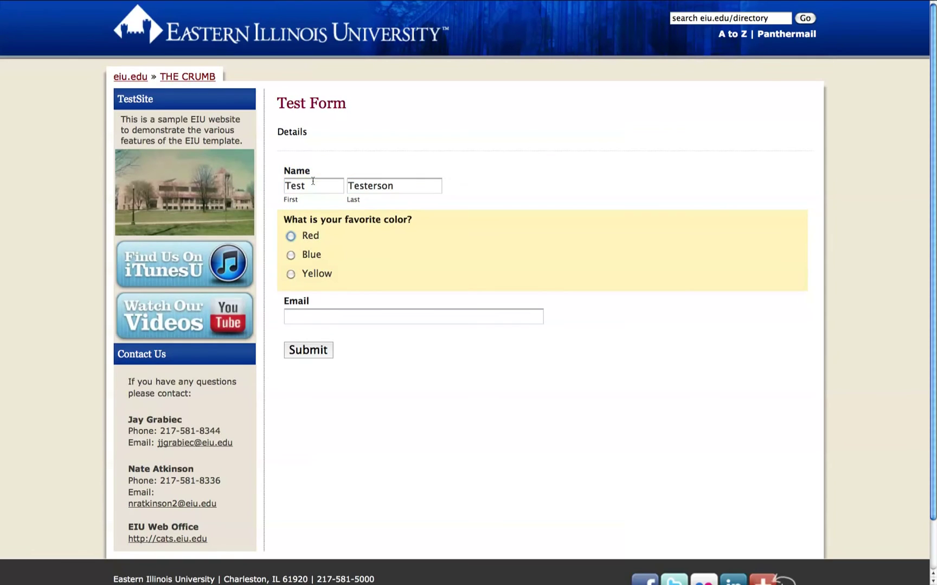
{"action": "key", "text": "Tab"}
{"action": "type", "text": "test"}
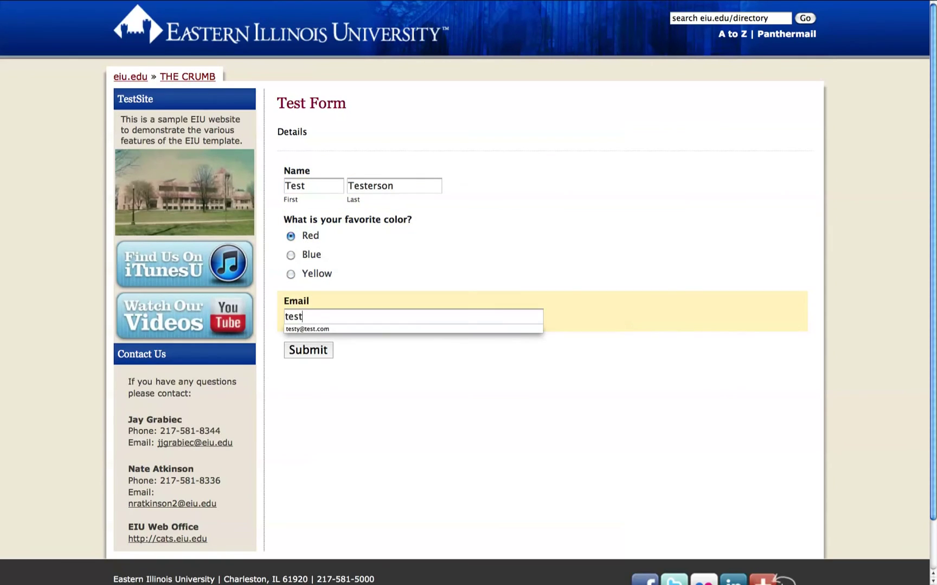
{"action": "key", "text": "Down"}
{"action": "key", "text": "Return"}
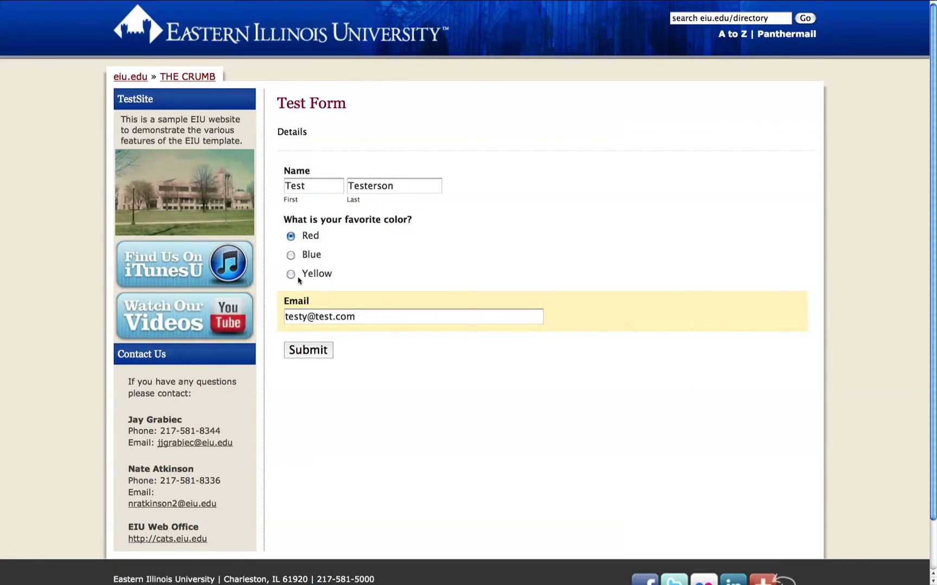
{"action": "left_click", "coordinate": [313, 350]}
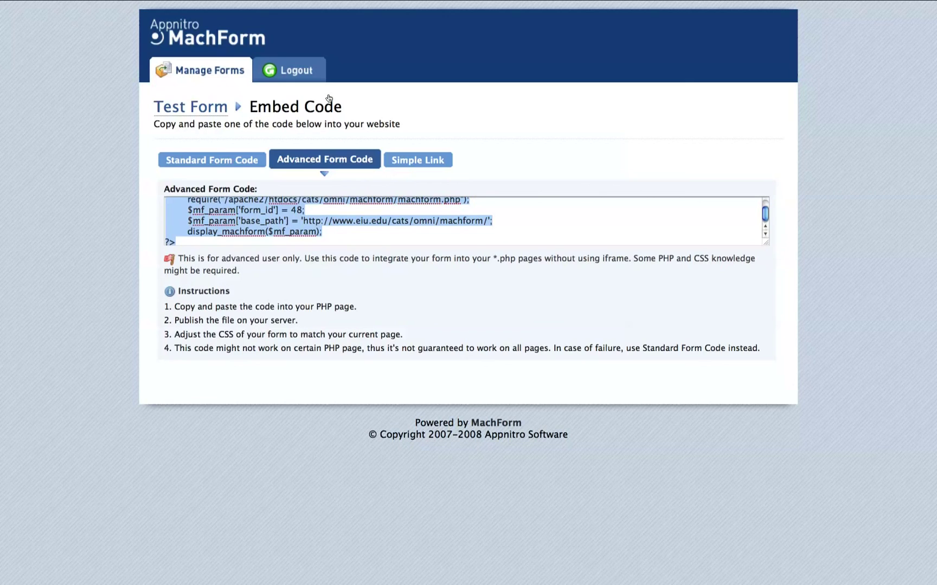
Delete test entry #1 from the Test Form's entries in MachForm.
{"action": "left_click", "coordinate": [226, 79]}
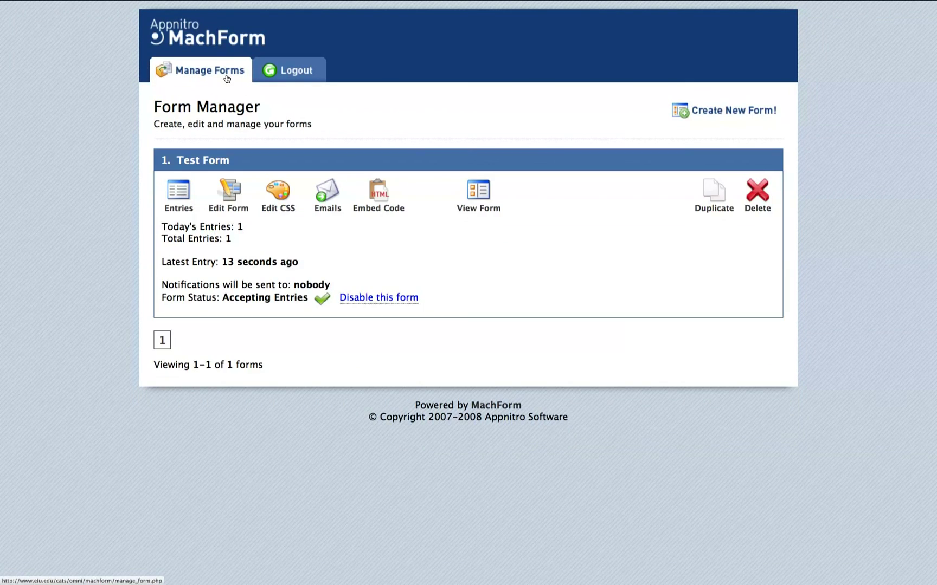
{"action": "left_click", "coordinate": [181, 191]}
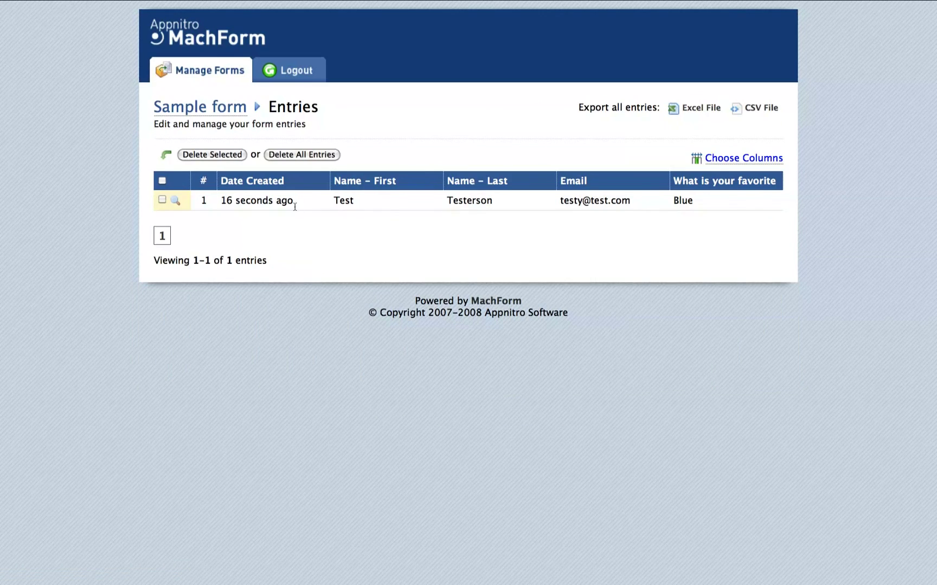
{"action": "left_click", "coordinate": [176, 200]}
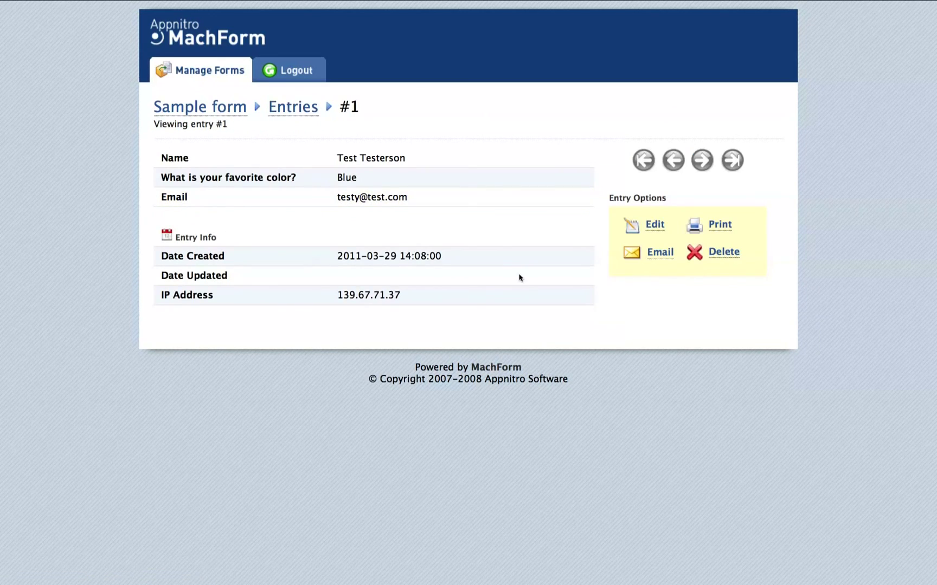
{"action": "left_click", "coordinate": [721, 256]}
{"action": "left_click", "coordinate": [511, 233]}
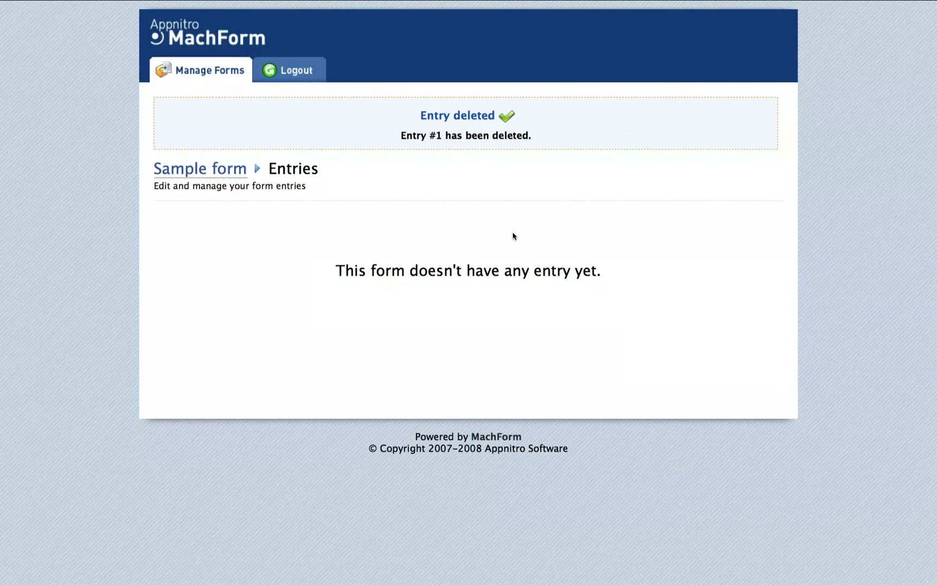